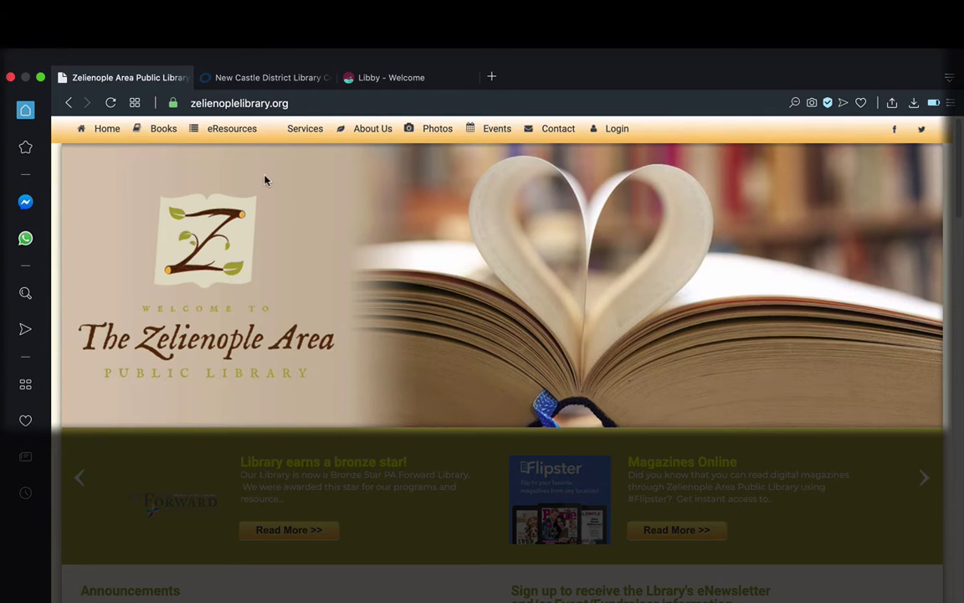
Step: Reveal the Books menu on the Zelienople Area Public Library homepage, showing the eBooks option
mouse_move(168, 133)
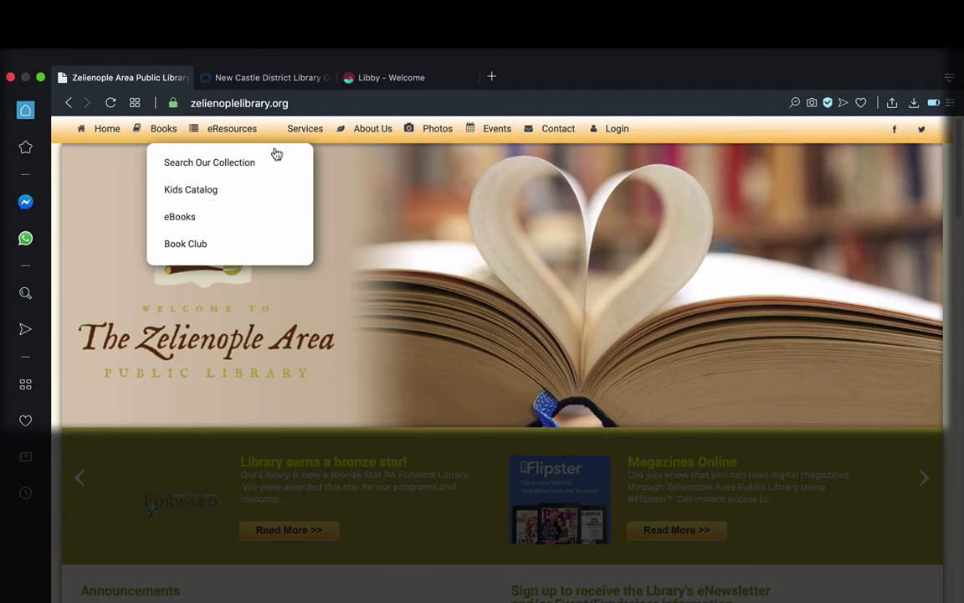
Step: Go to the OverDrive eMedia Library through eBooks in the Books menu
left_click(269, 79)
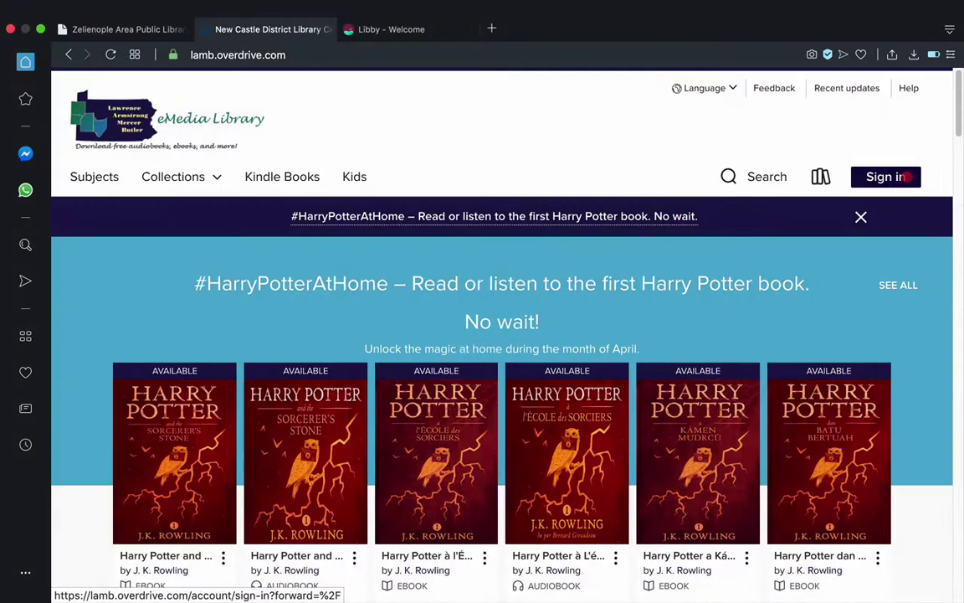
Step: Sign in with Zelienople Area Public Library, entering the library card number and PIN
left_click(889, 174)
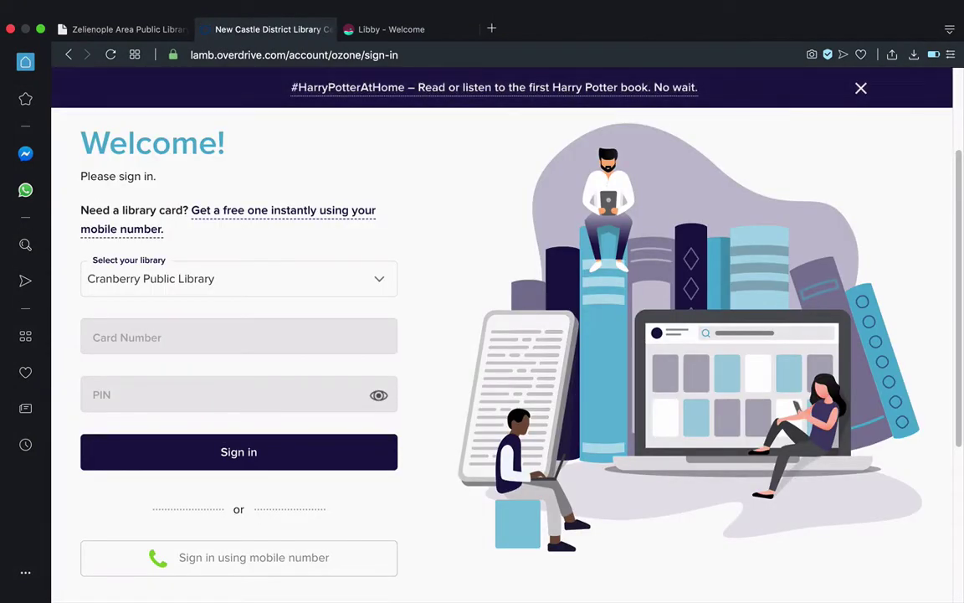
left_click(352, 277)
scroll(353, 393, "down", 10)
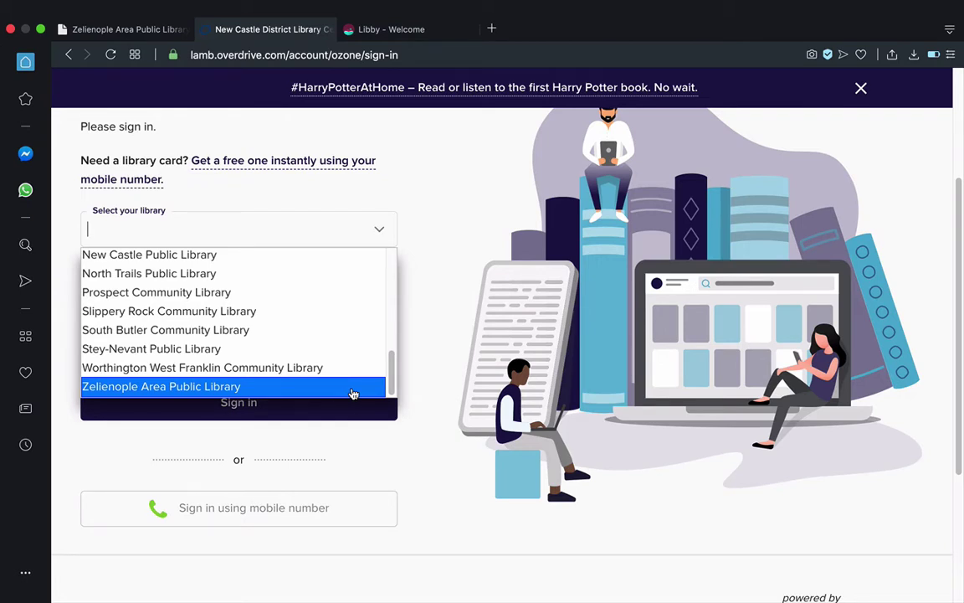
left_click(352, 392)
left_click(192, 287)
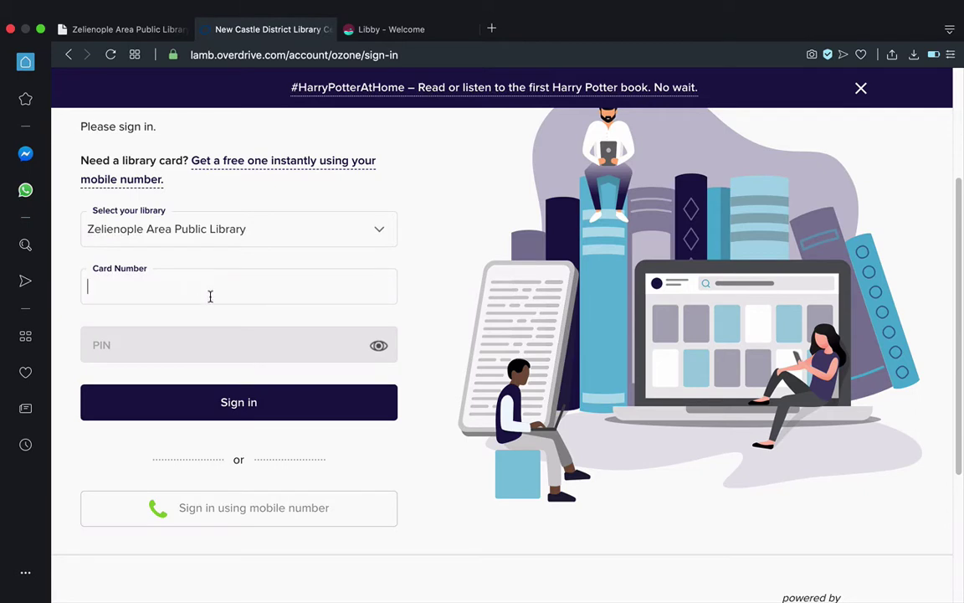
left_click(233, 341)
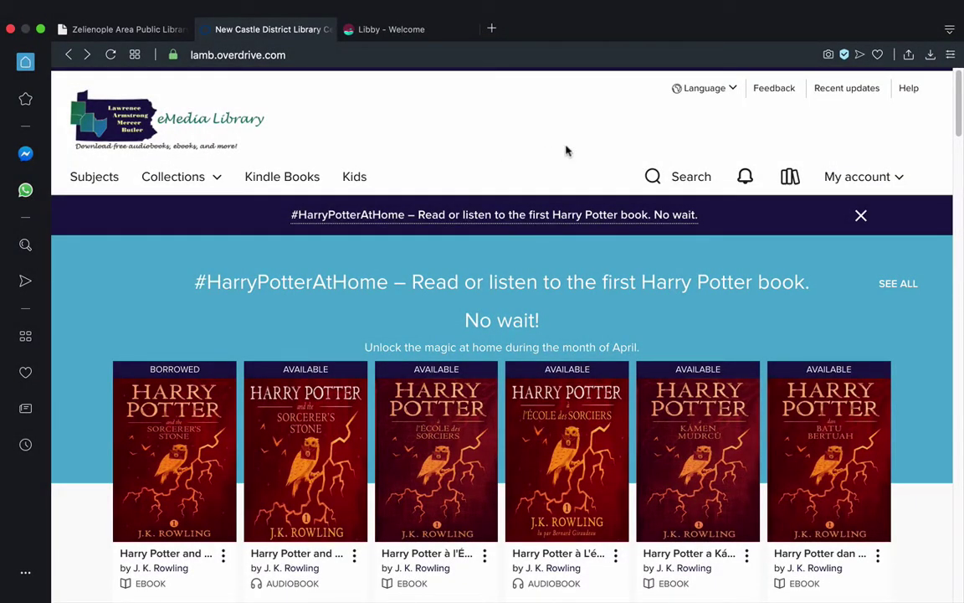
left_click(902, 183)
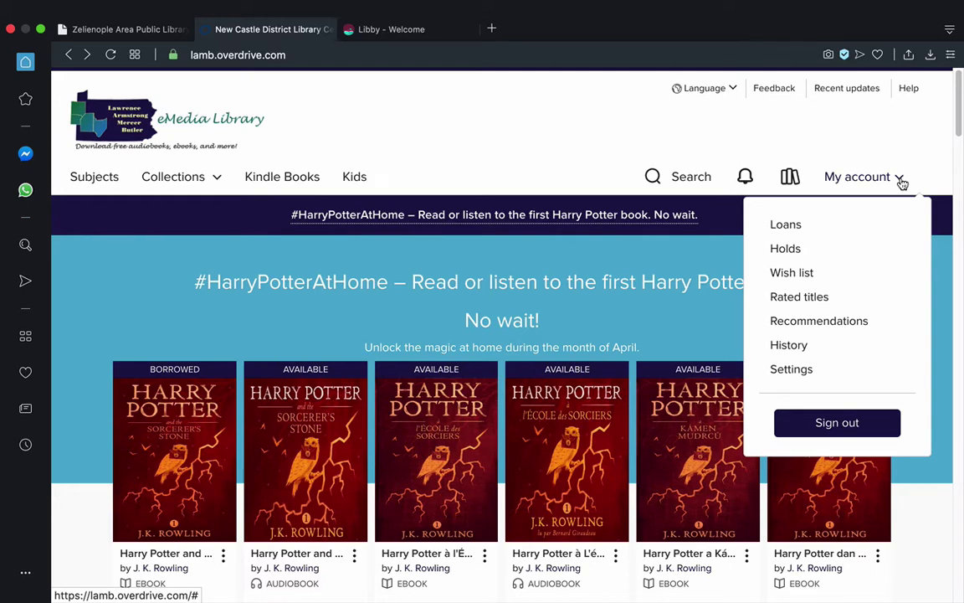
left_click(605, 176)
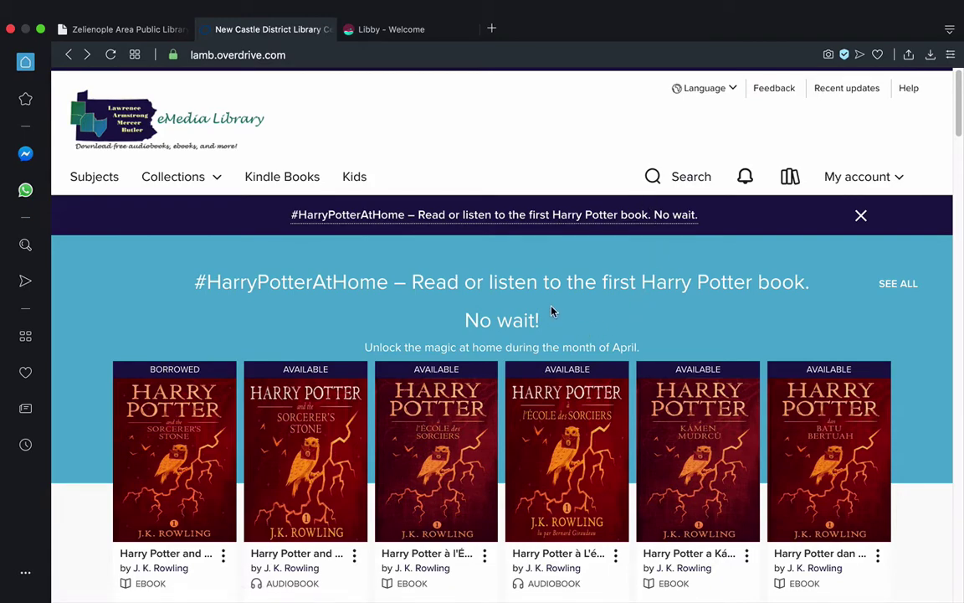
scroll(551, 311, "down", 3)
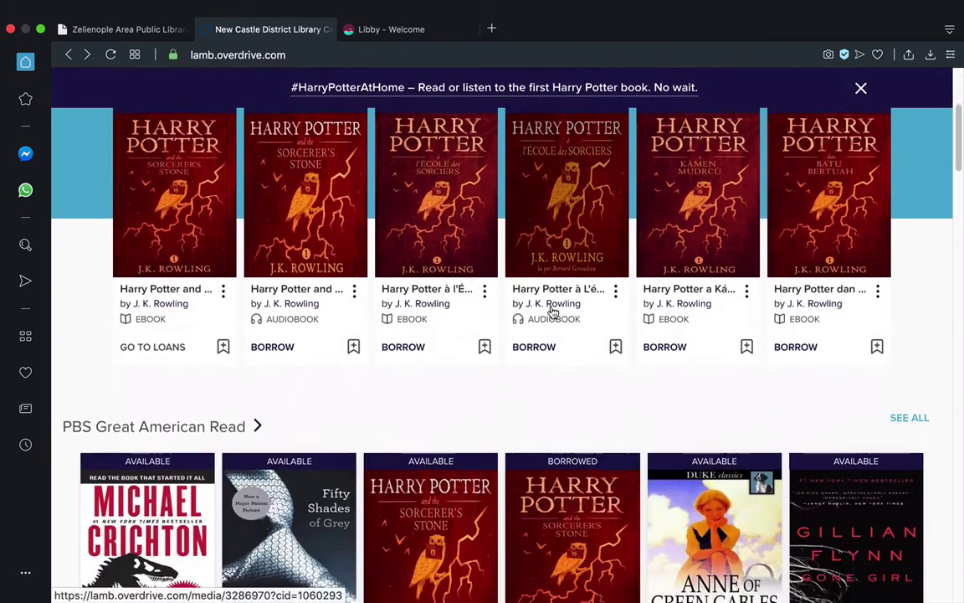
scroll(551, 311, "down", 3)
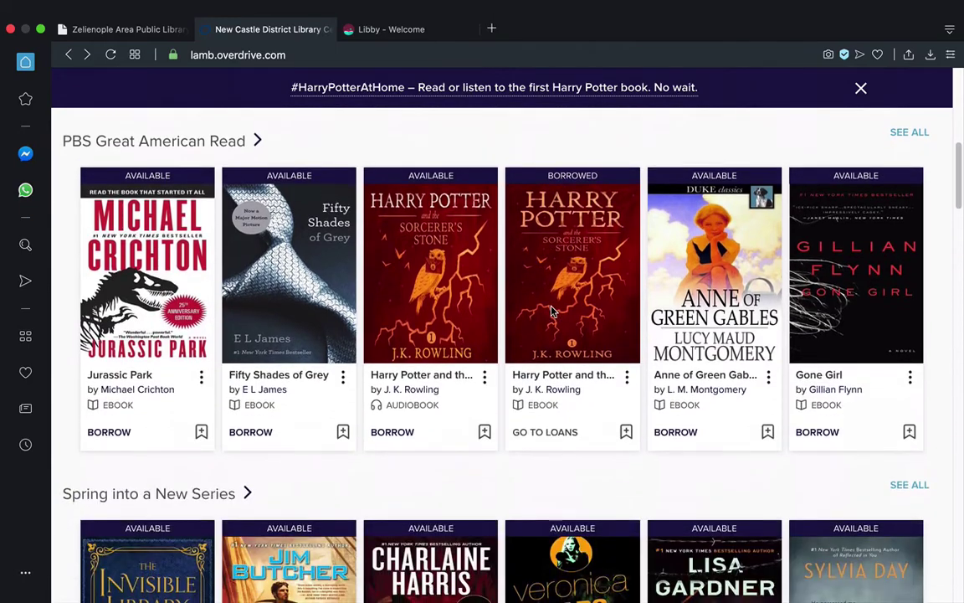
scroll(551, 312, "down", 2)
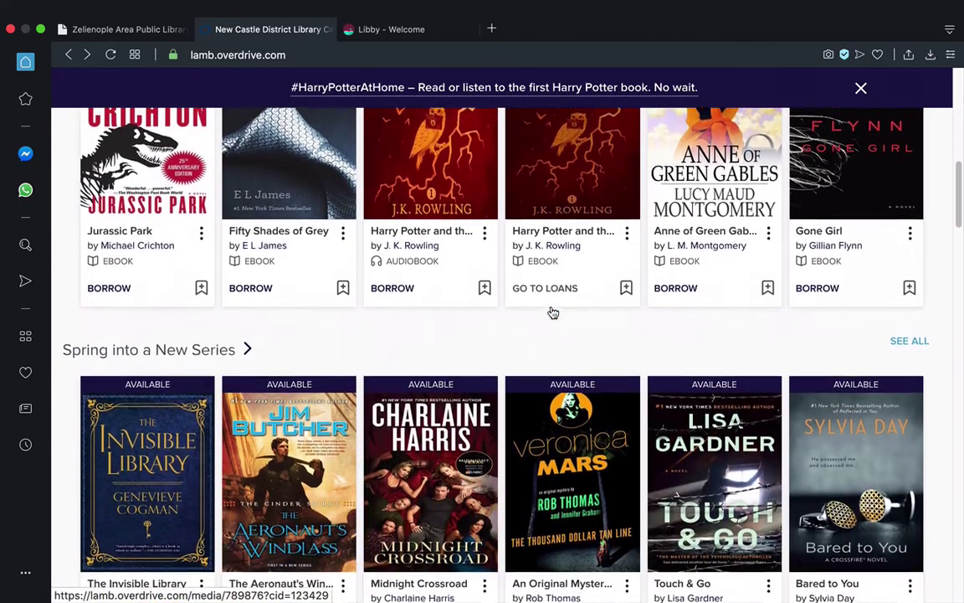
scroll(553, 312, "down", 3)
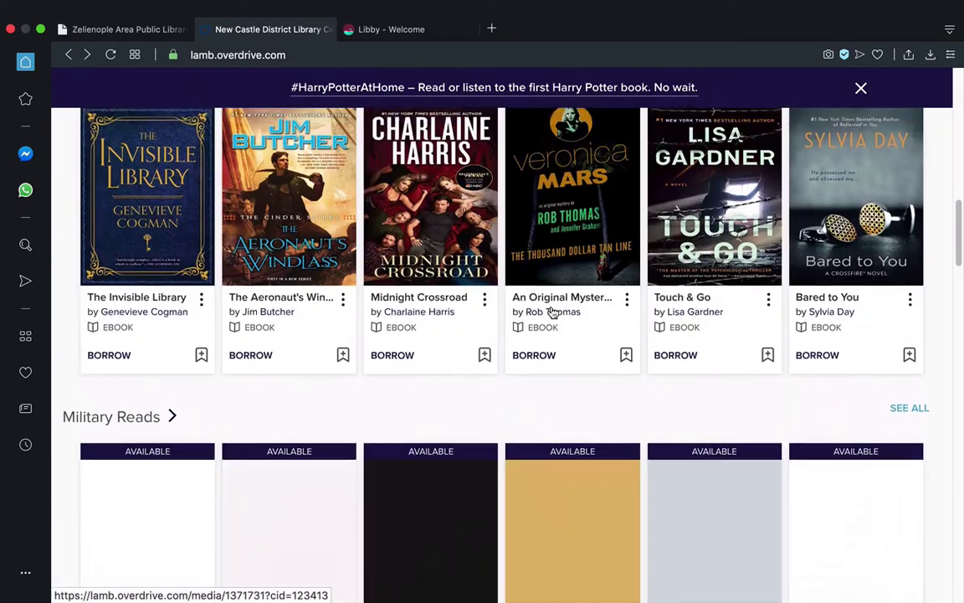
scroll(553, 312, "down", 3)
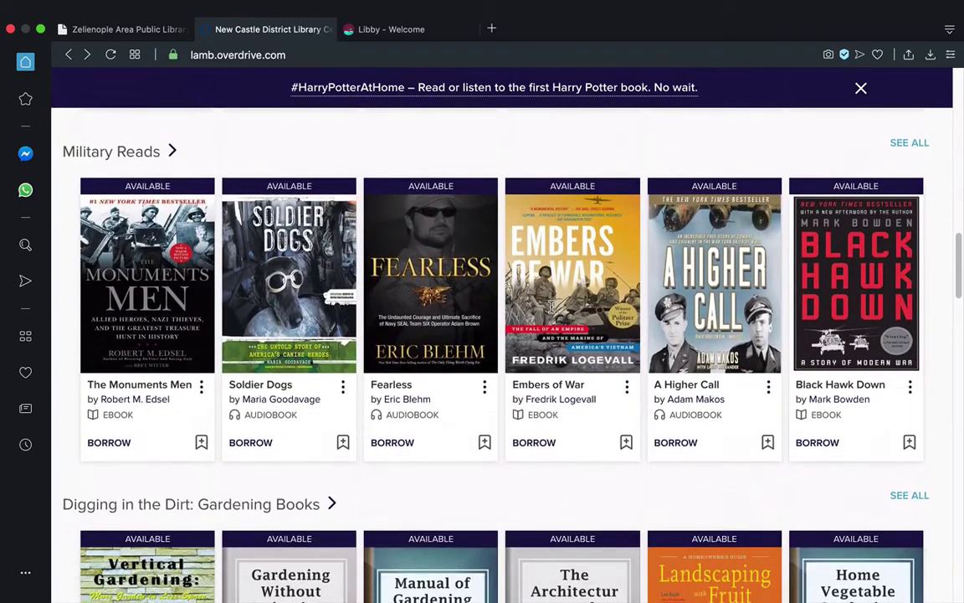
scroll(551, 308, "down", 3)
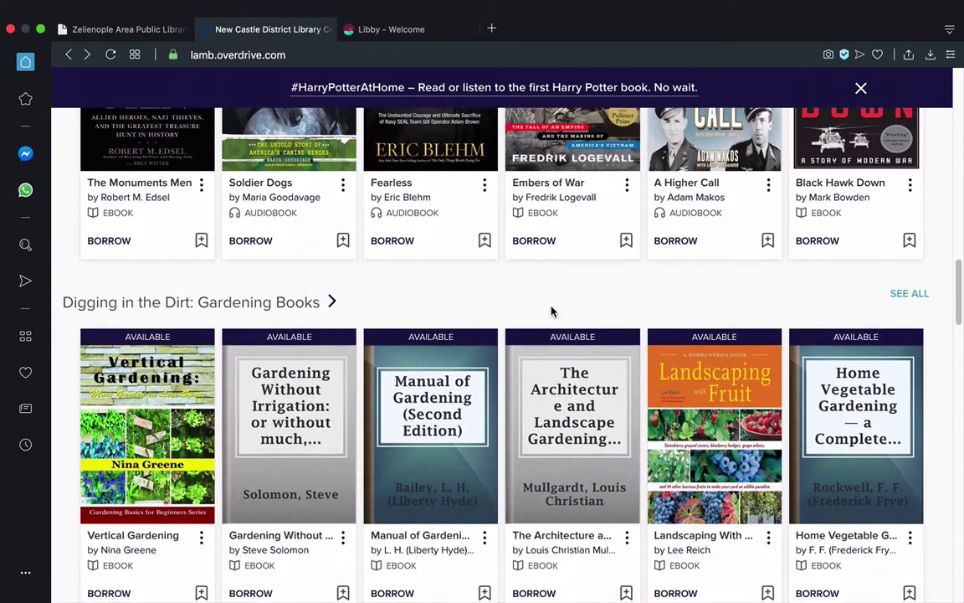
scroll(551, 312, "down", 3)
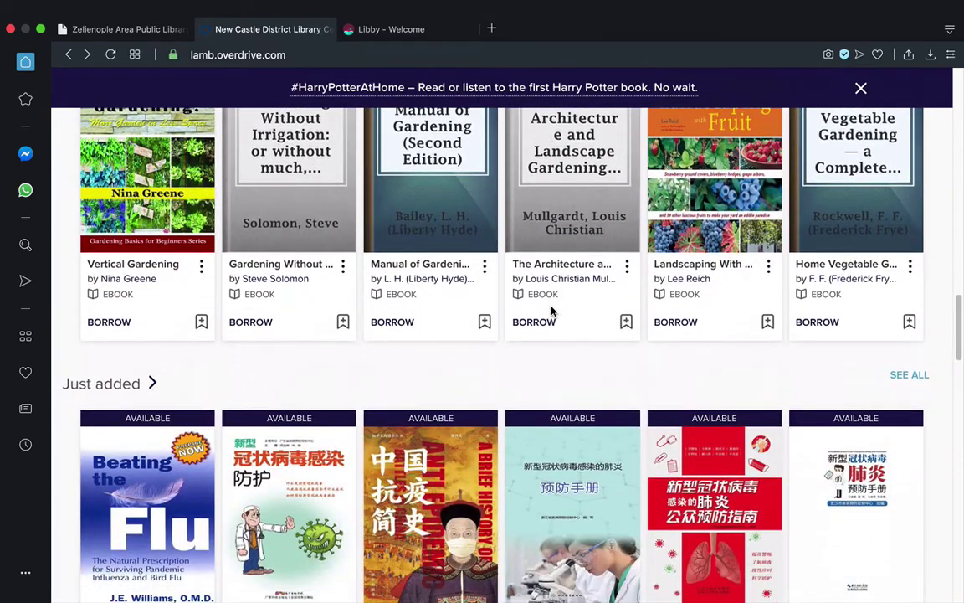
scroll(551, 311, "up", 10)
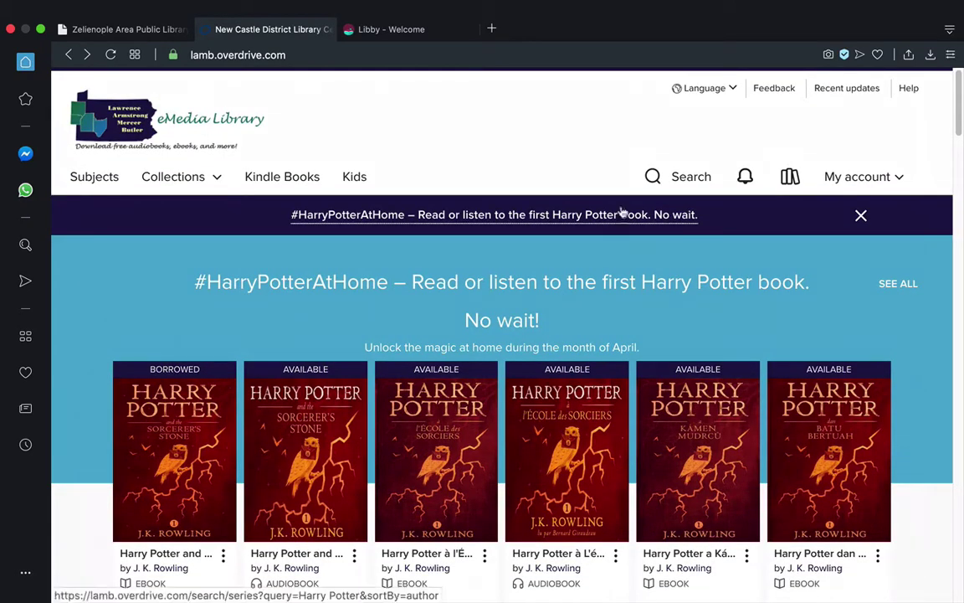
left_click(660, 177)
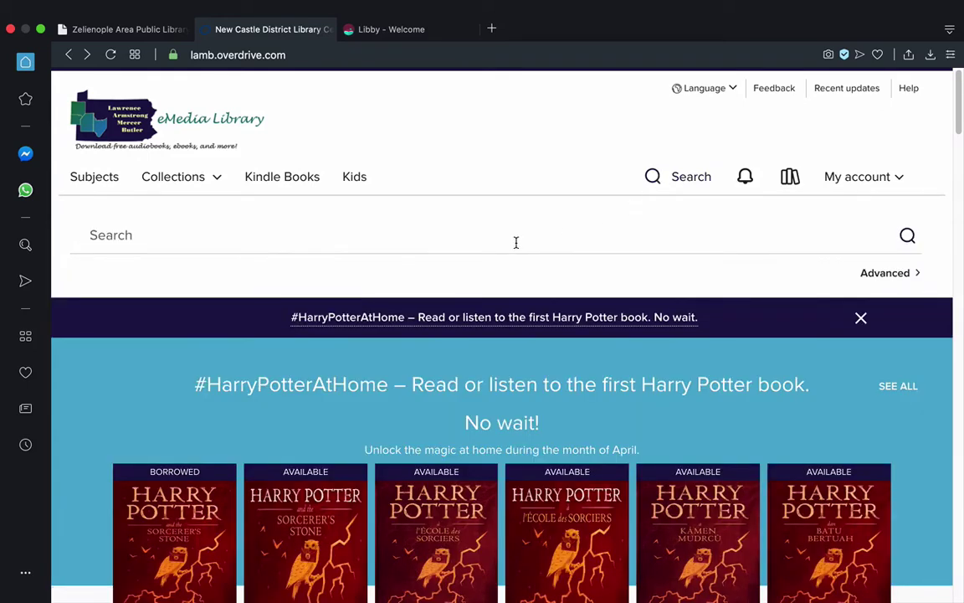
type("jurassic")
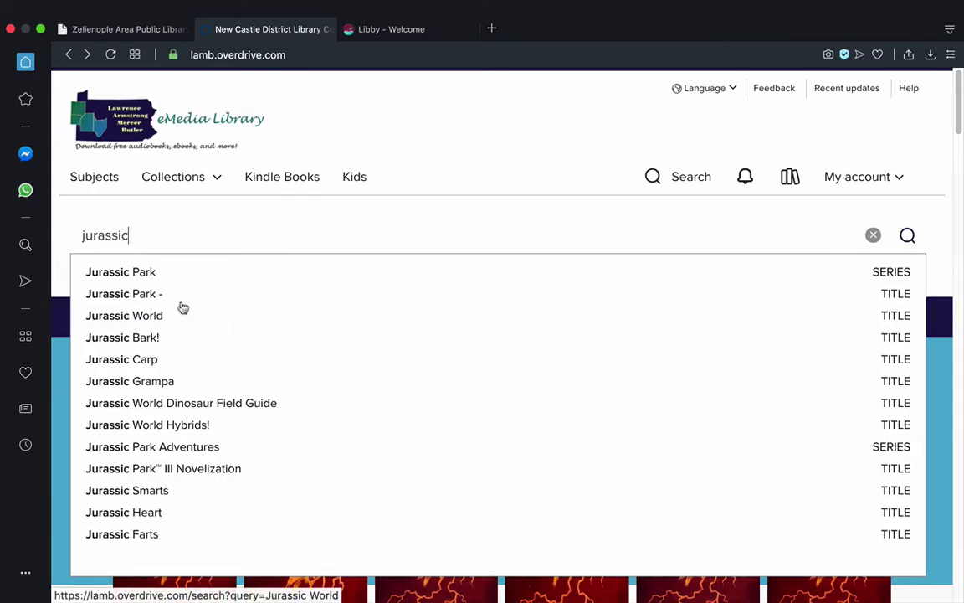
left_click_drag(333, 241, 82, 222)
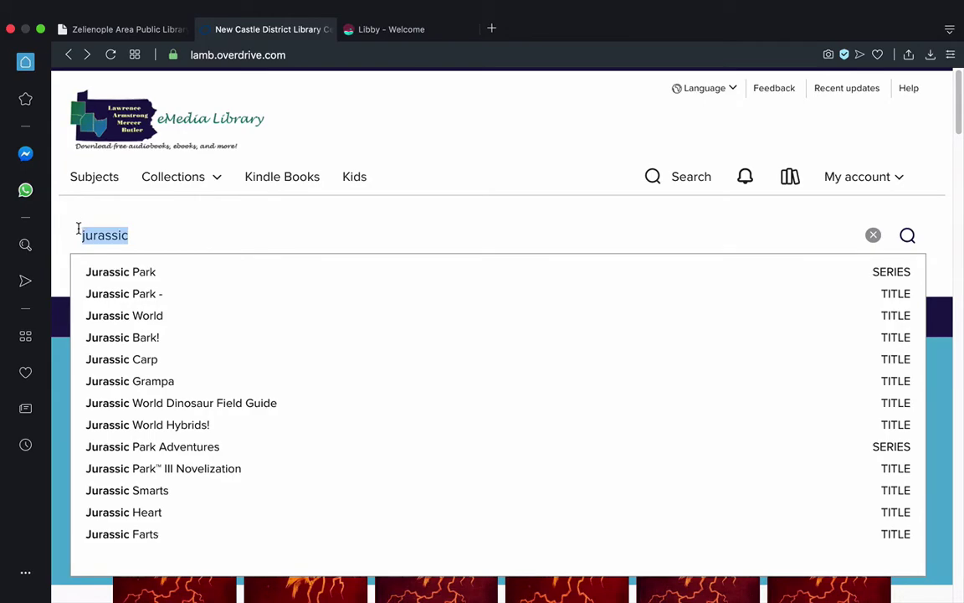
key("BackSpace")
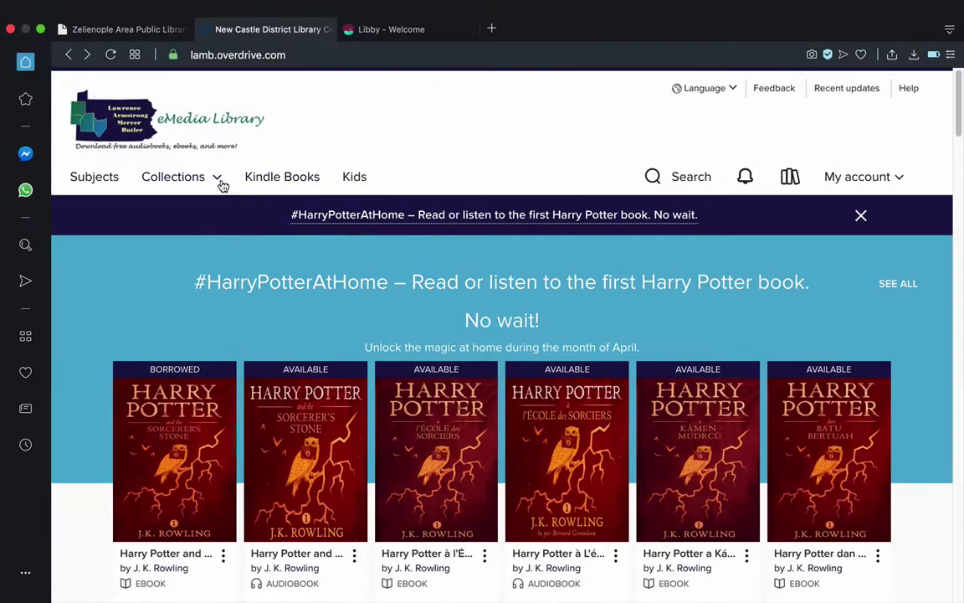
Step: Open and close the collections list, then scroll down through the page
left_click(219, 182)
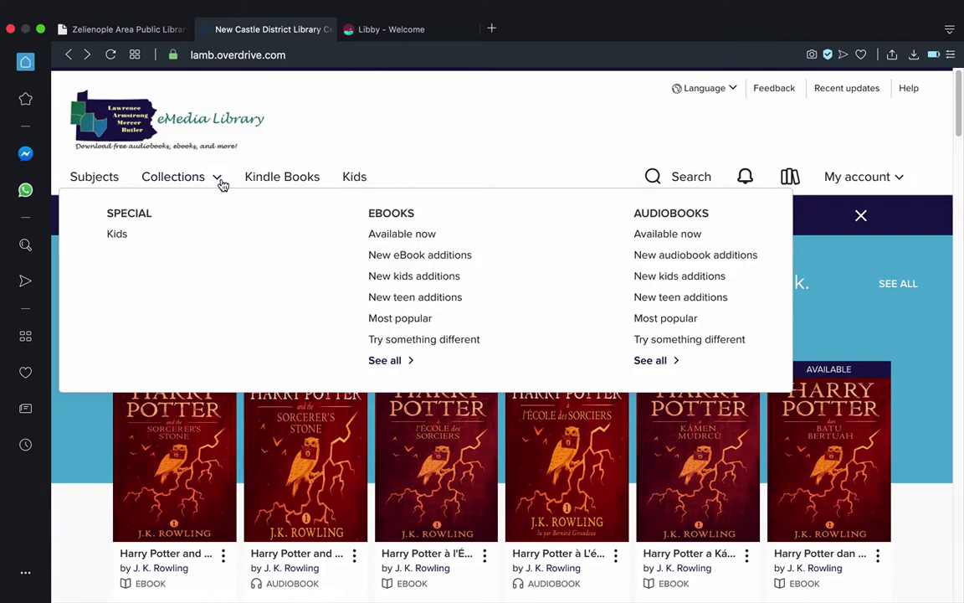
left_click(473, 167)
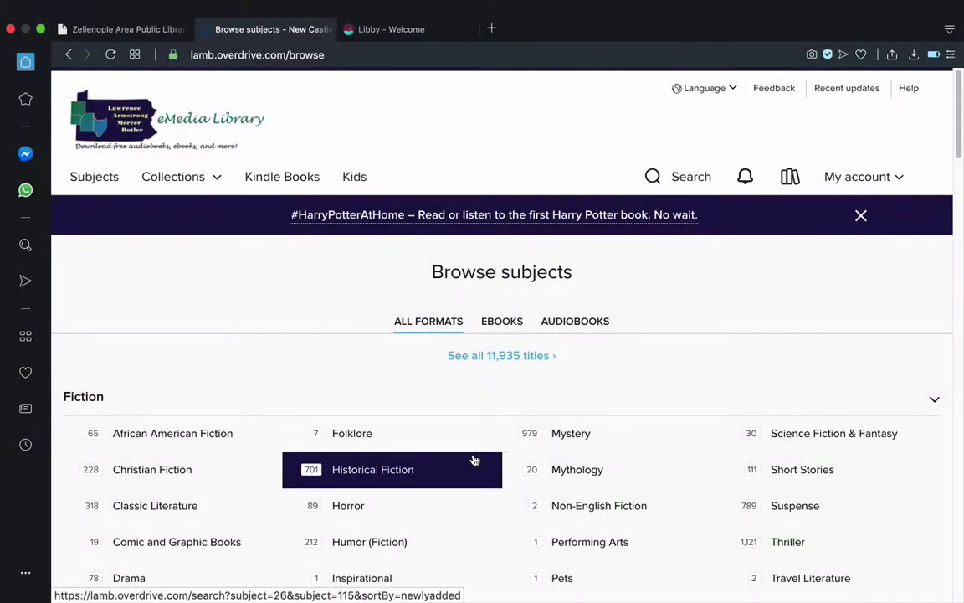
scroll(474, 460, "down", 5)
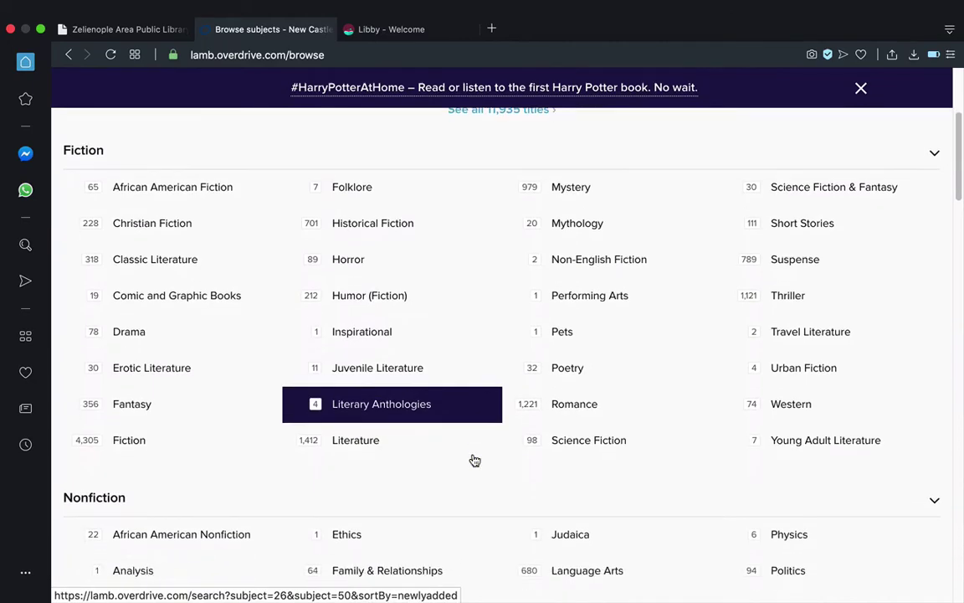
scroll(474, 460, "down", 7)
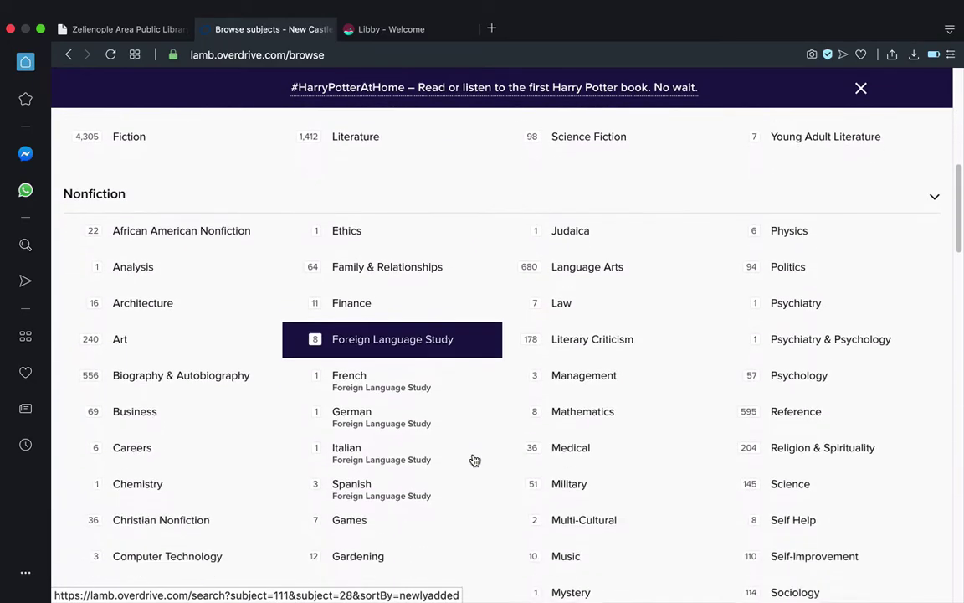
scroll(474, 460, "down", 5)
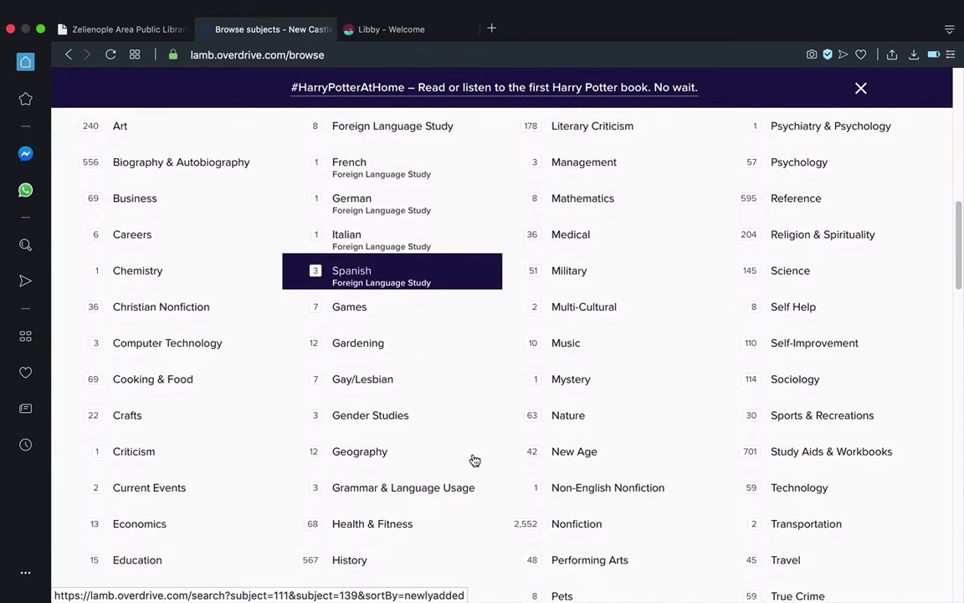
scroll(474, 460, "down", 8)
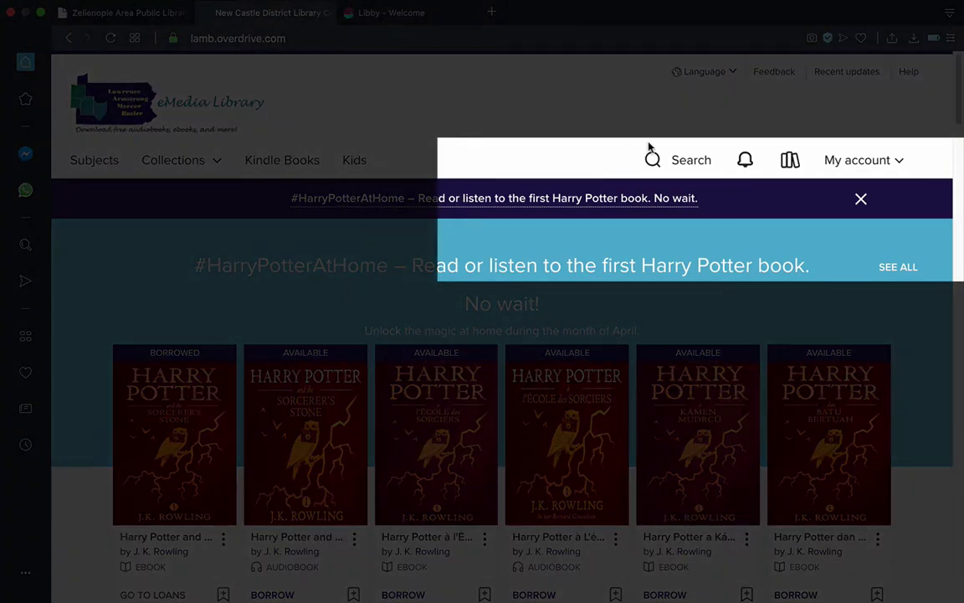
Step: Open the Advanced Search page from the site search box
left_click(705, 161)
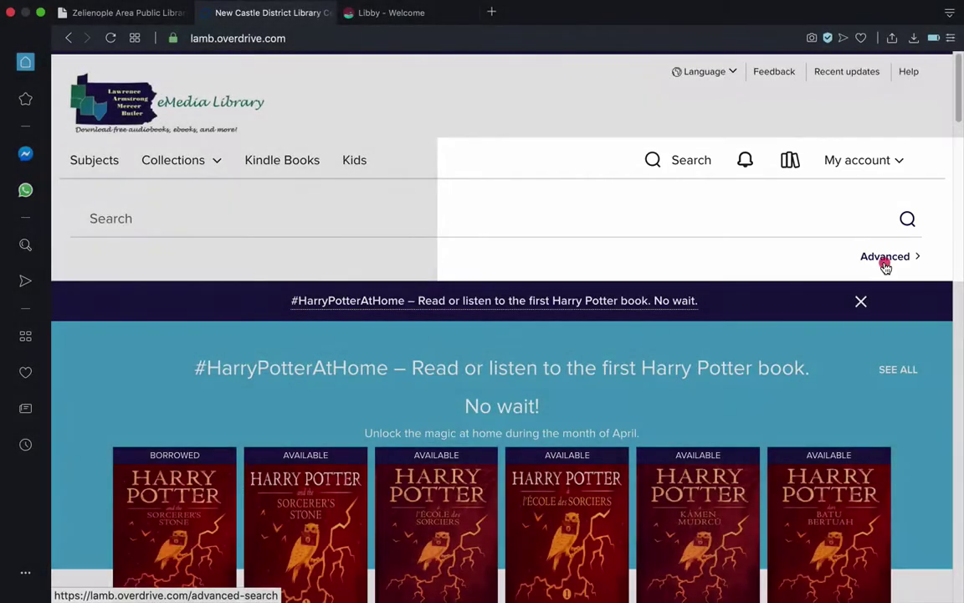
left_click(886, 266)
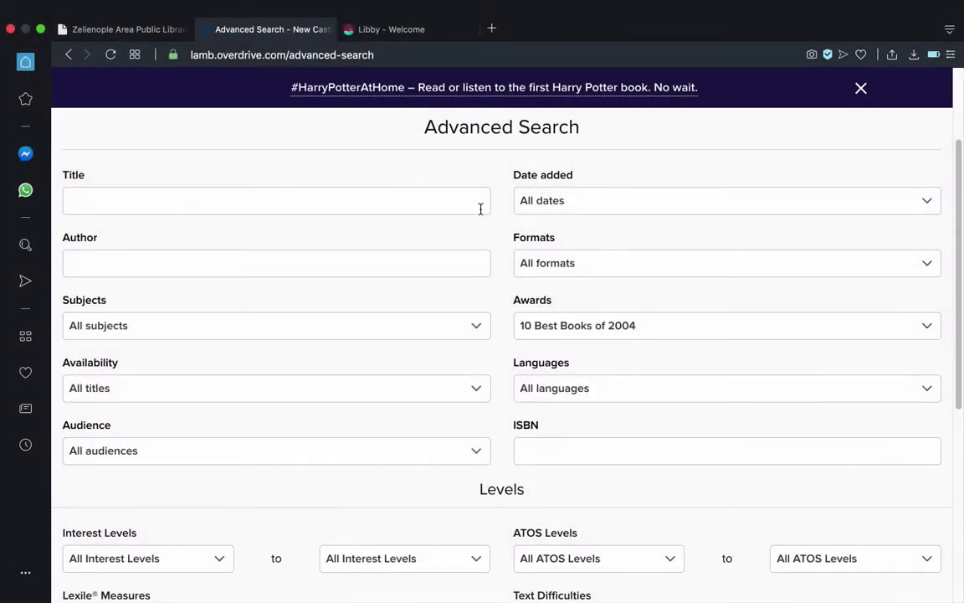
Step: Filter the advanced search to All audiobooks, Philosophy subject, and titles Available now
left_click(710, 262)
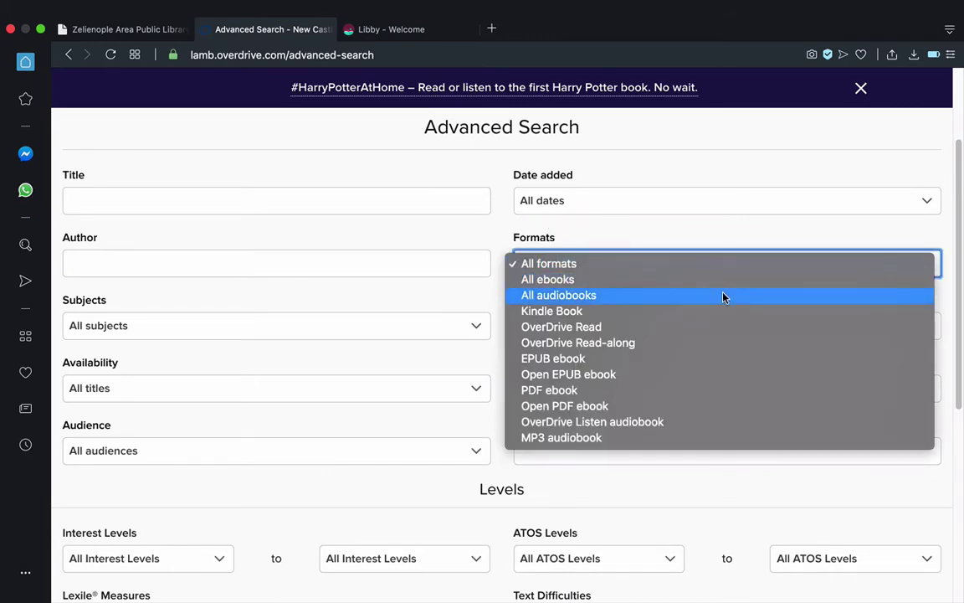
left_click(725, 296)
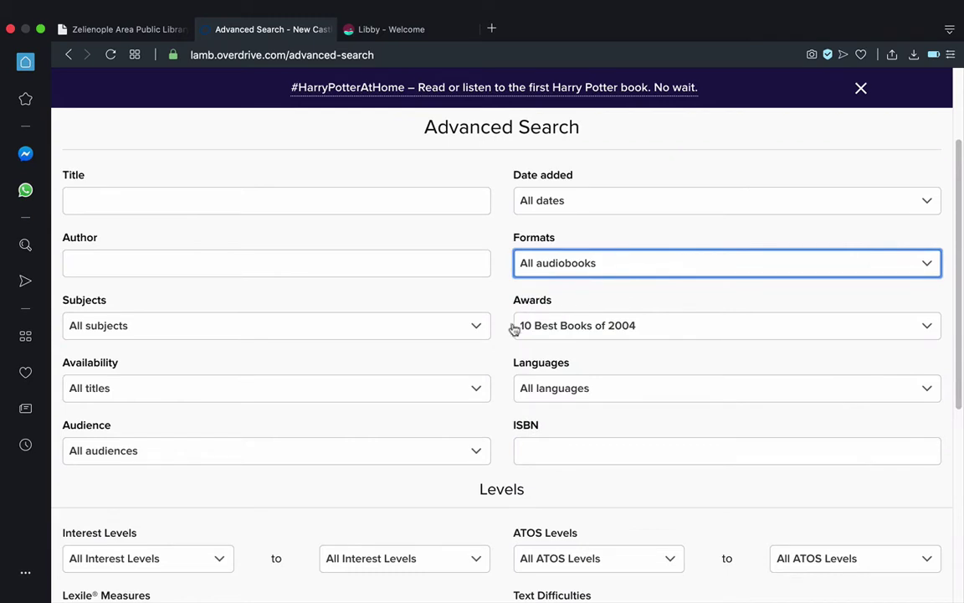
left_click(489, 329)
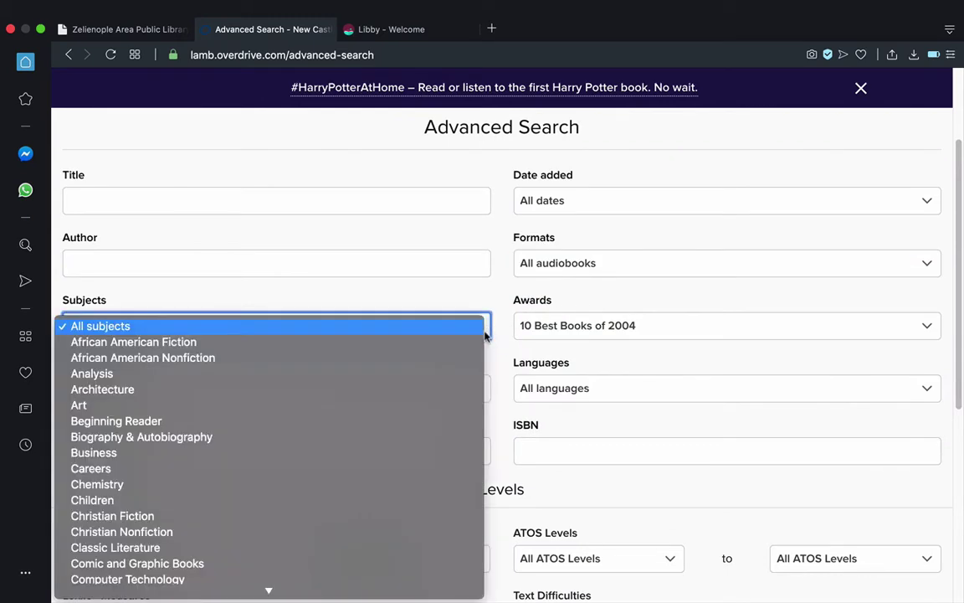
scroll(381, 453, "down", 2)
scroll(377, 457, "down", 15)
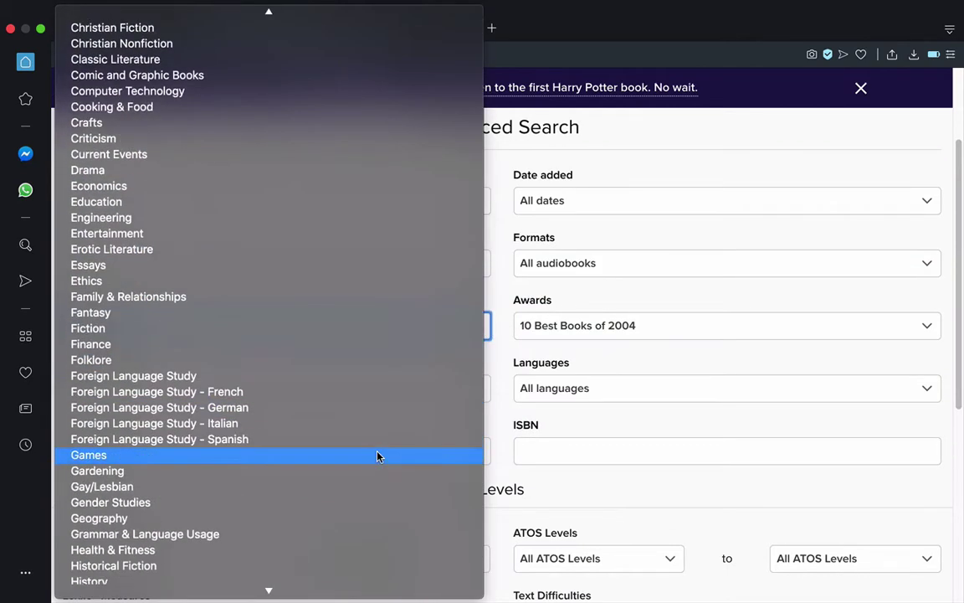
scroll(377, 457, "down", 10)
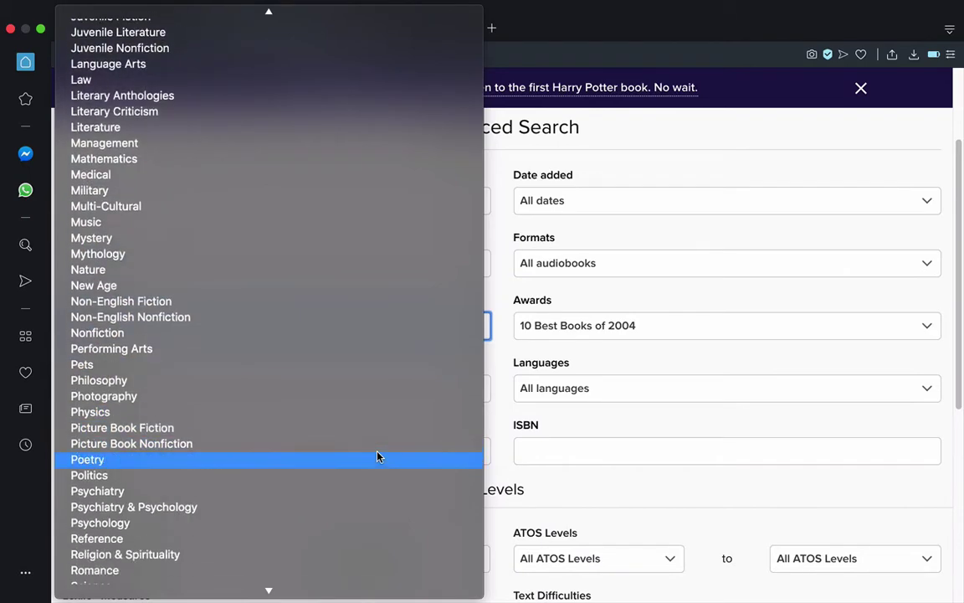
left_click(98, 383)
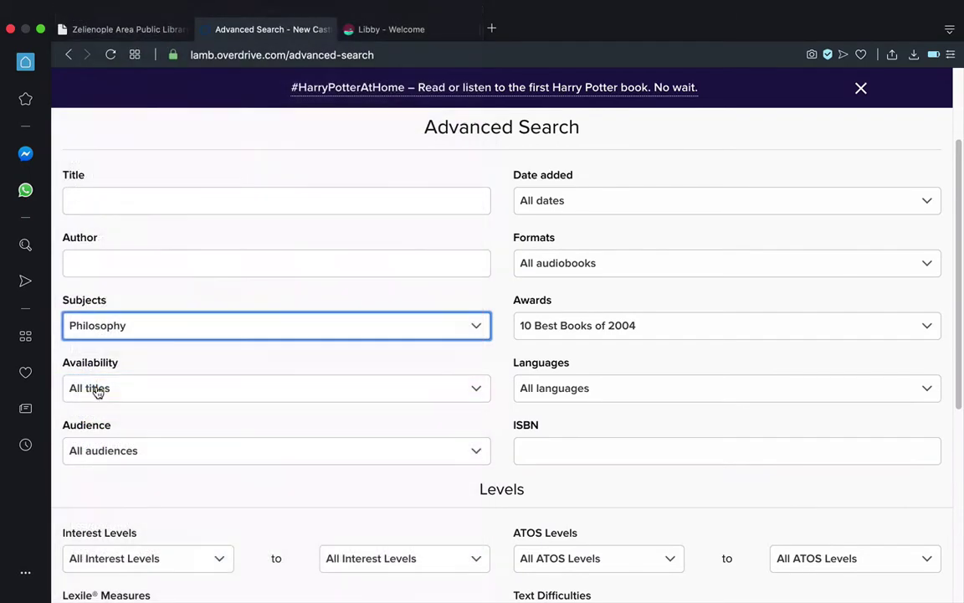
left_click(228, 397)
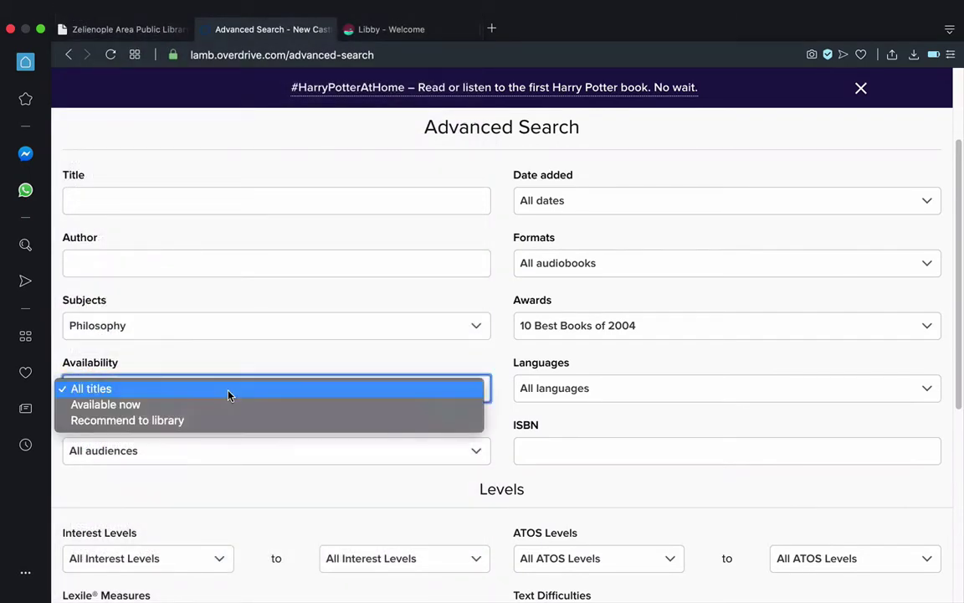
left_click(228, 405)
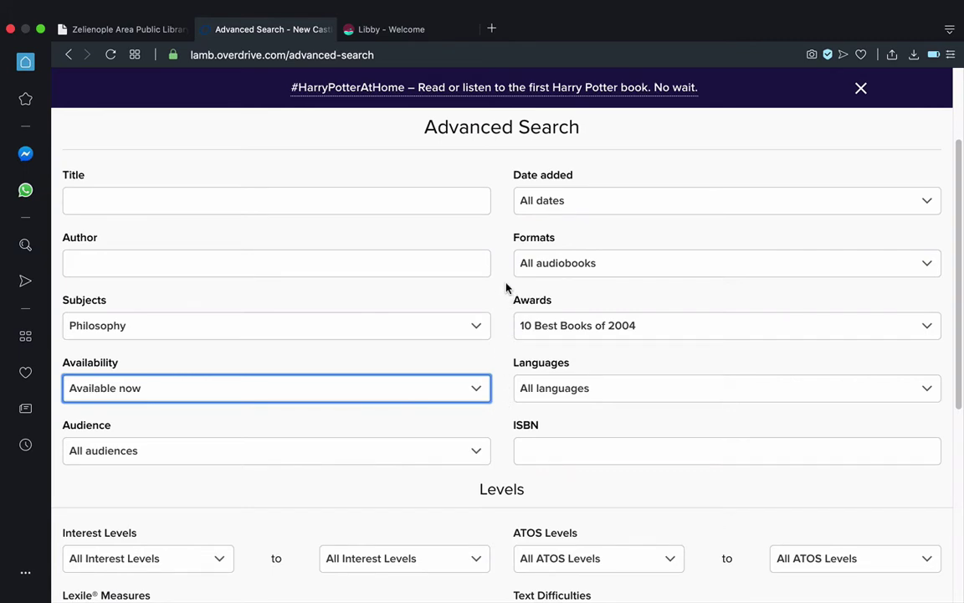
Step: Scroll the home page to the PBS Great American Read row showing Jurassic Park
scroll(506, 288, "up", 2)
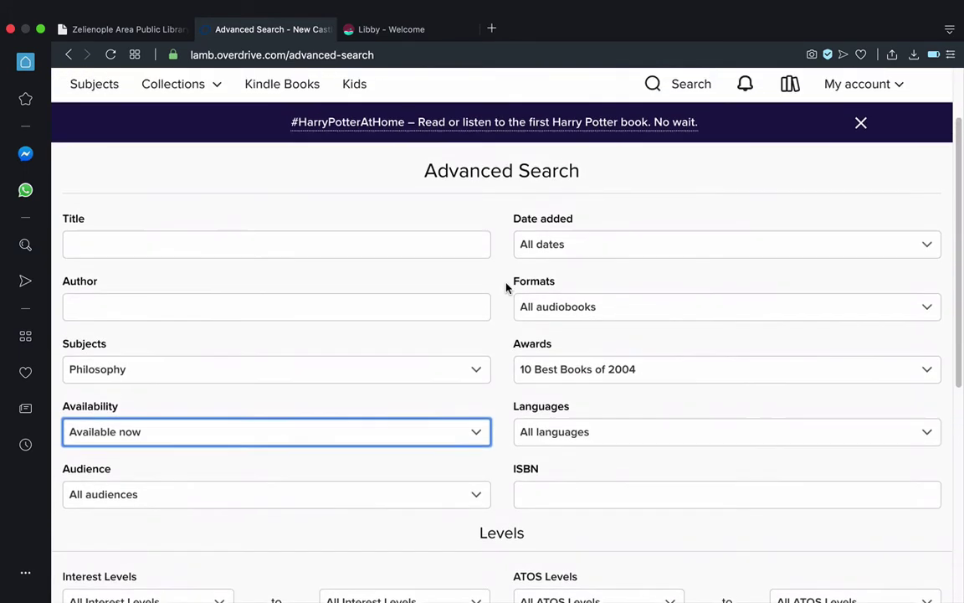
scroll(506, 288, "up", 2)
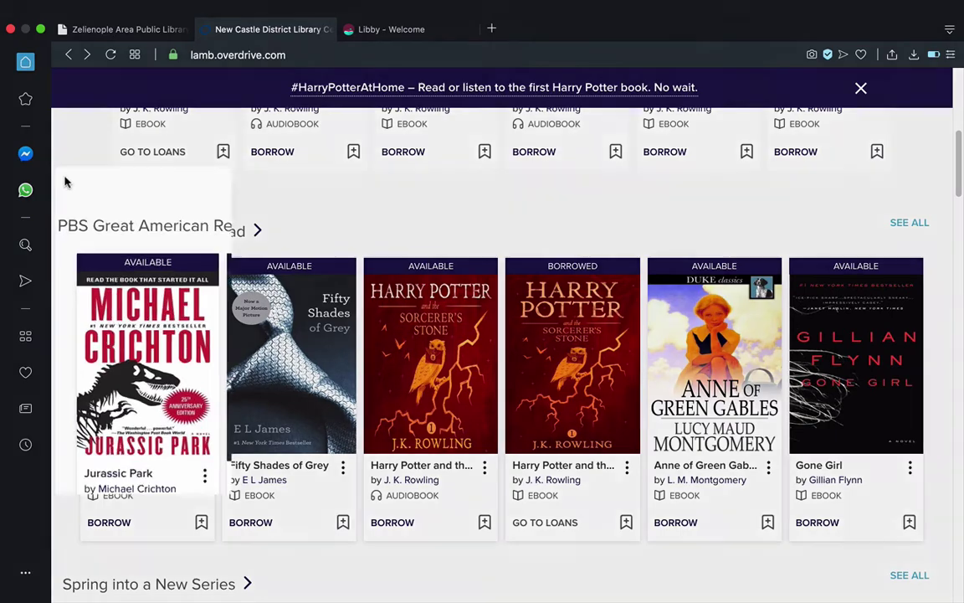
scroll(70, 190, "down", 2)
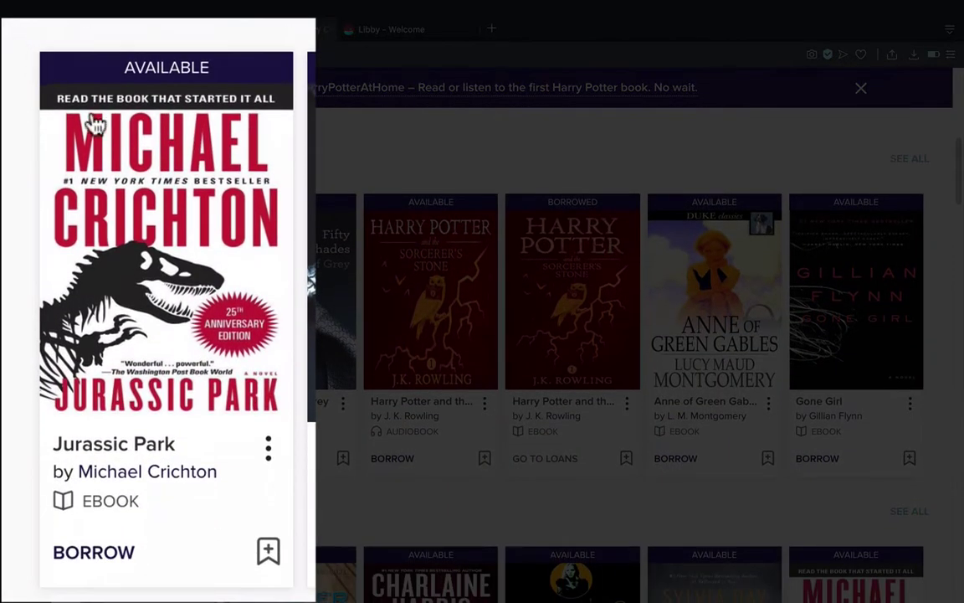
Step: Review the Jurassic Park ebook details and start borrowing it for 14 days
left_click(149, 276)
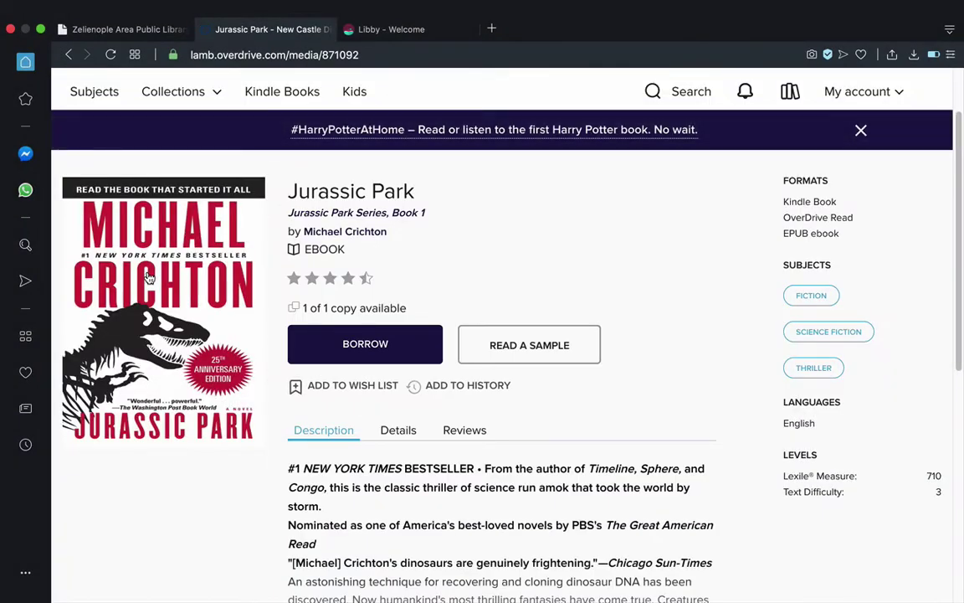
scroll(241, 485, "down", 5)
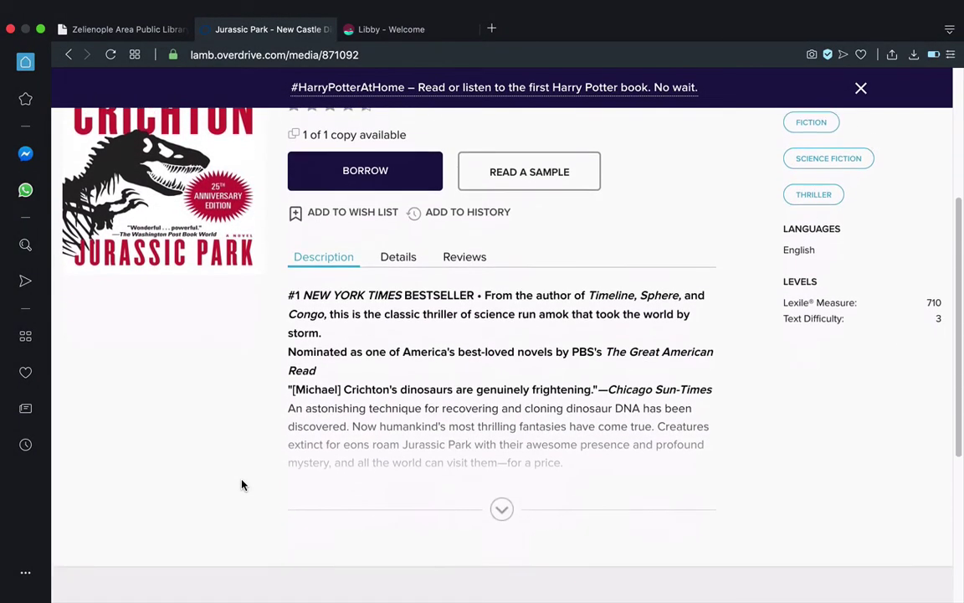
scroll(242, 485, "down", 3)
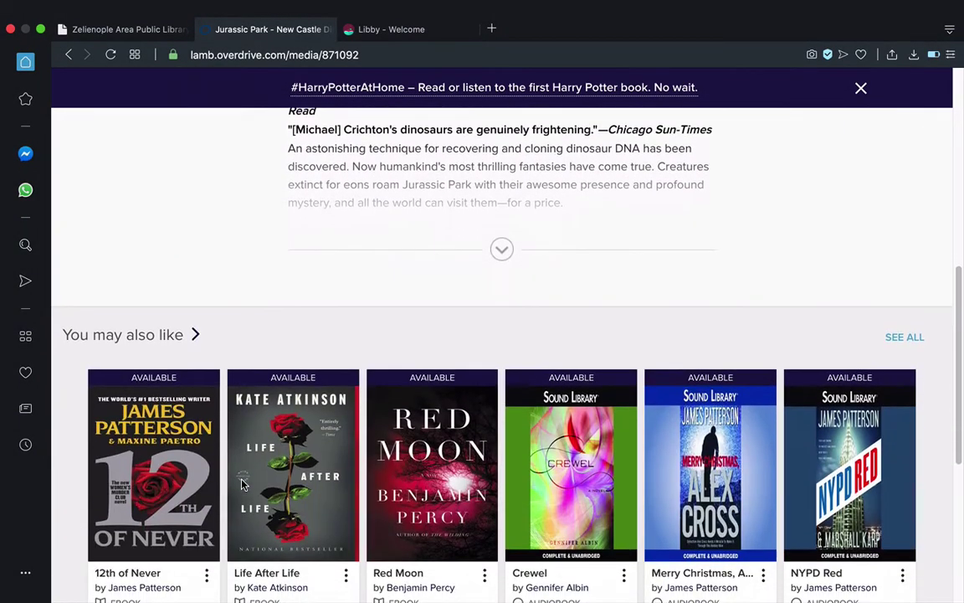
scroll(241, 485, "up", 2)
scroll(241, 484, "up", 4)
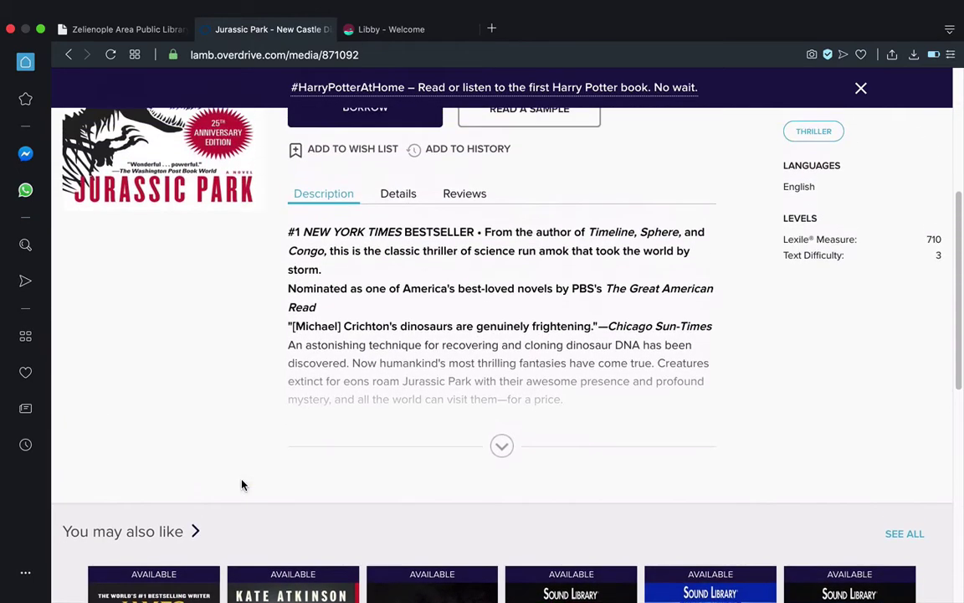
scroll(241, 484, "up", 1)
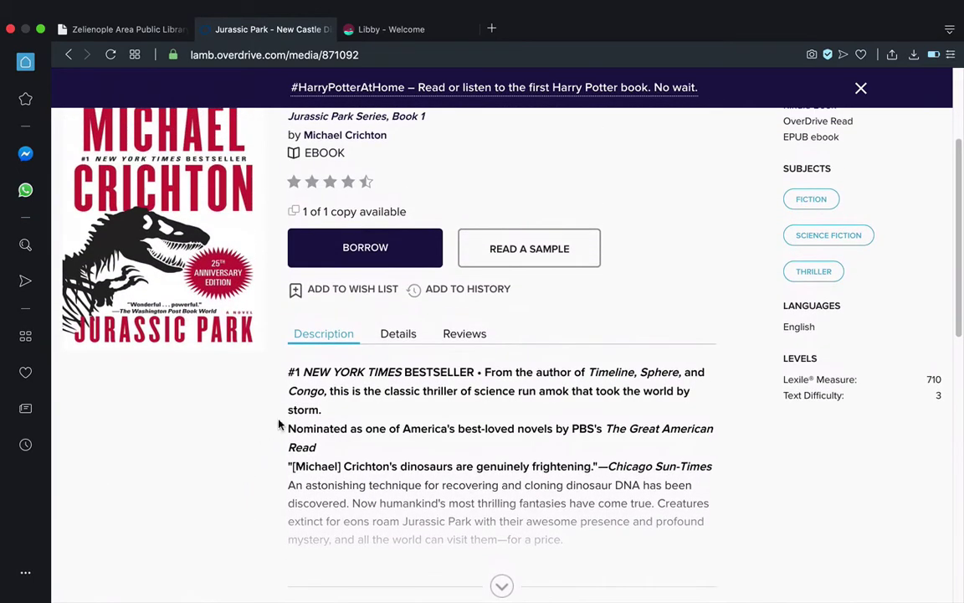
left_click(328, 259)
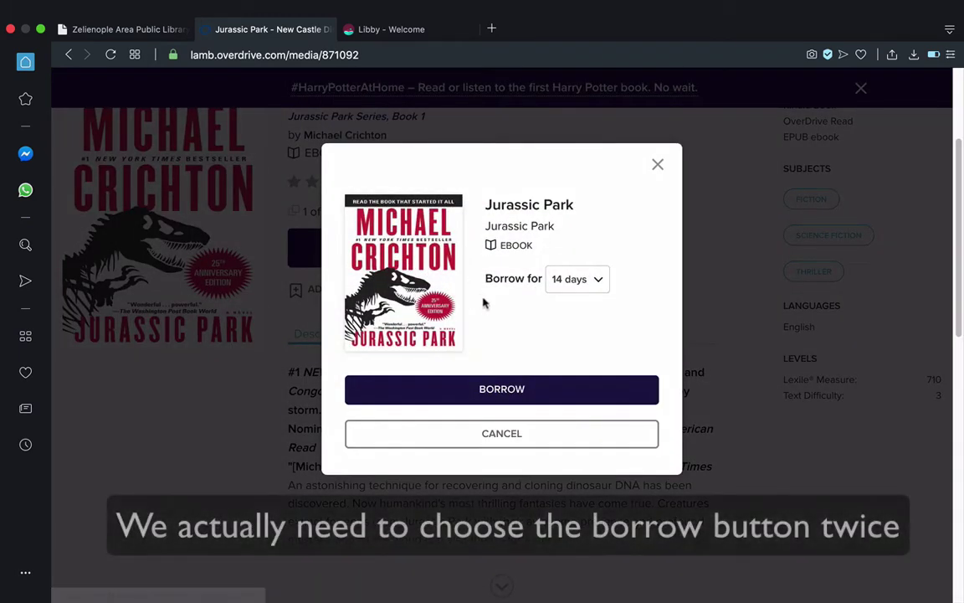
Step: Confirm the 14-day loan of the Jurassic Park ebook
left_click(503, 389)
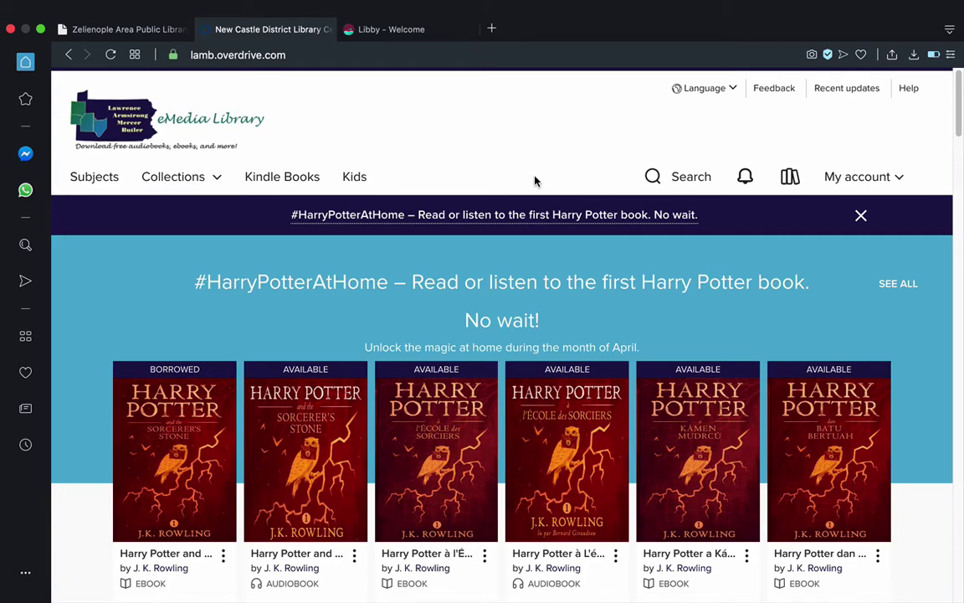
left_click(214, 179)
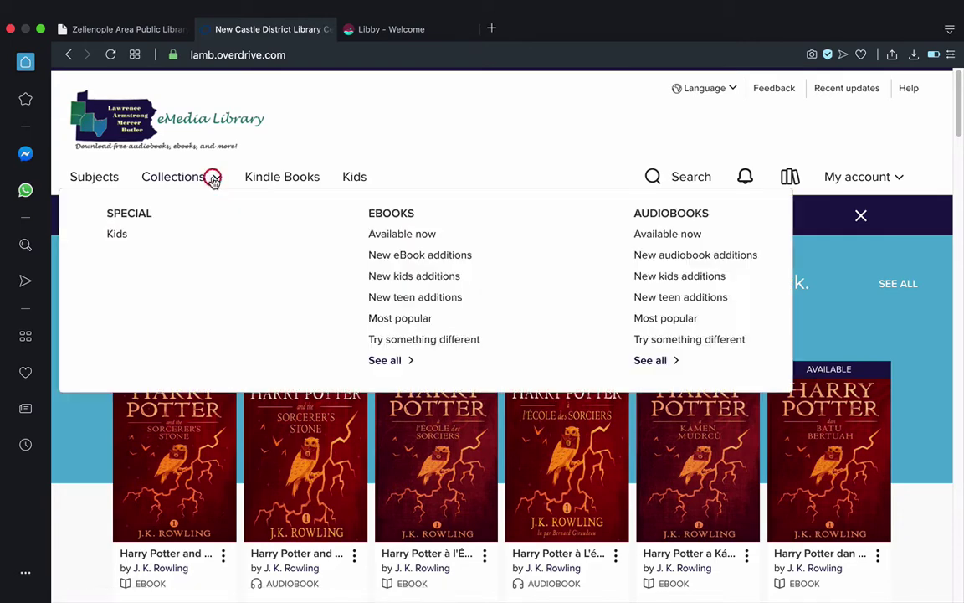
left_click(658, 324)
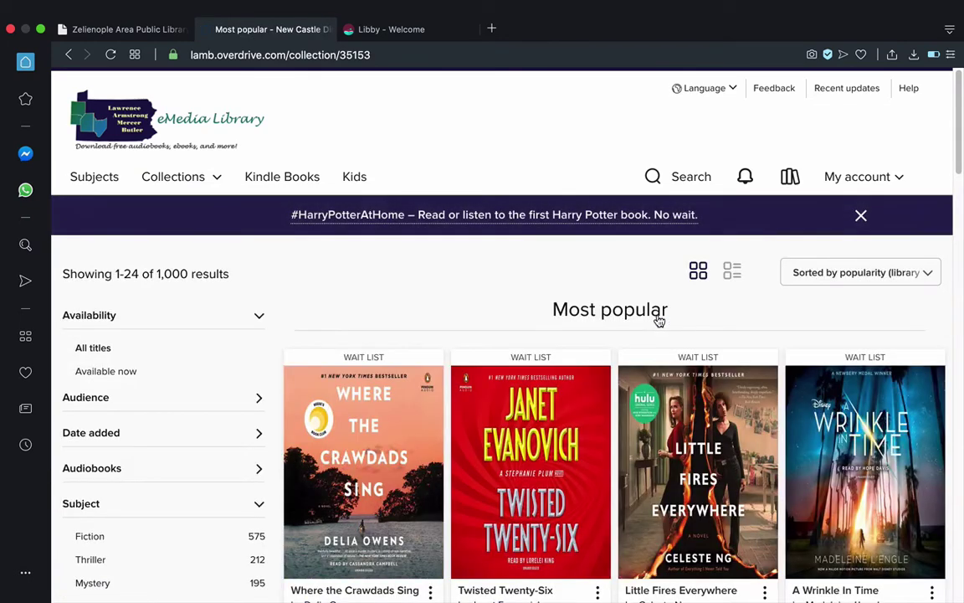
scroll(445, 323, "down", 1)
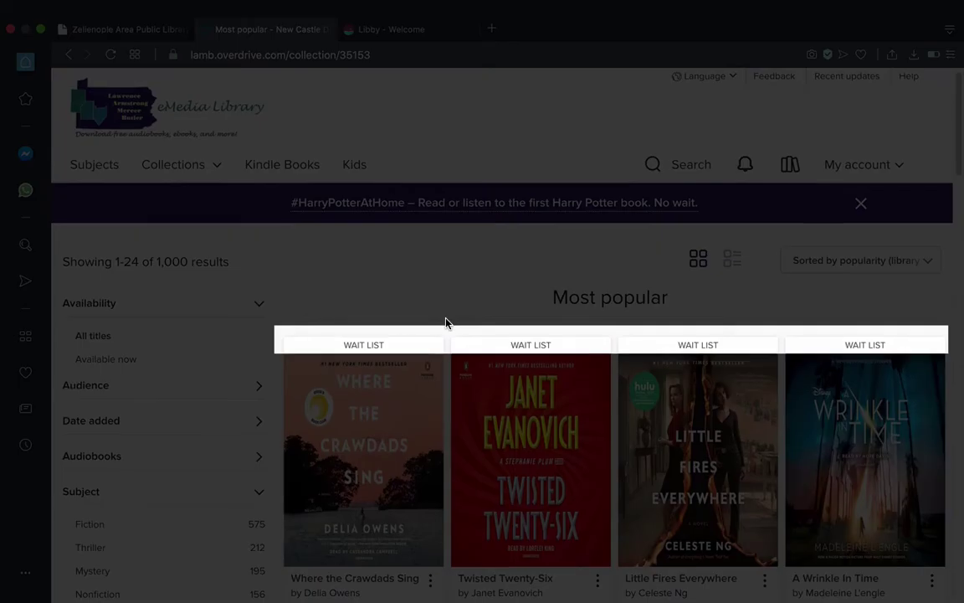
scroll(445, 323, "down", 3)
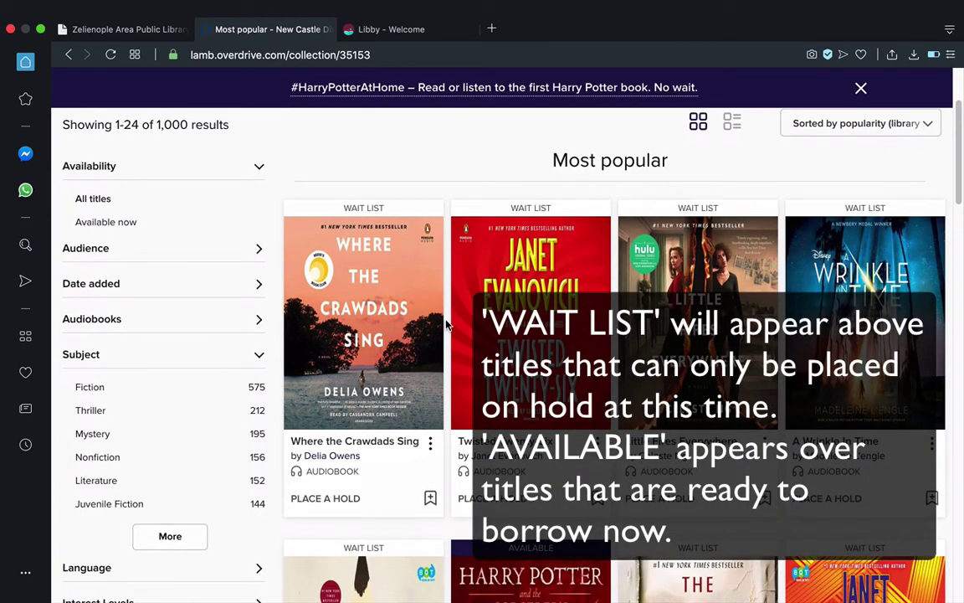
Step: Place a hold on the Where the Crawdads Sing audiobook from its details page
left_click(386, 314)
scroll(386, 315, "down", 1)
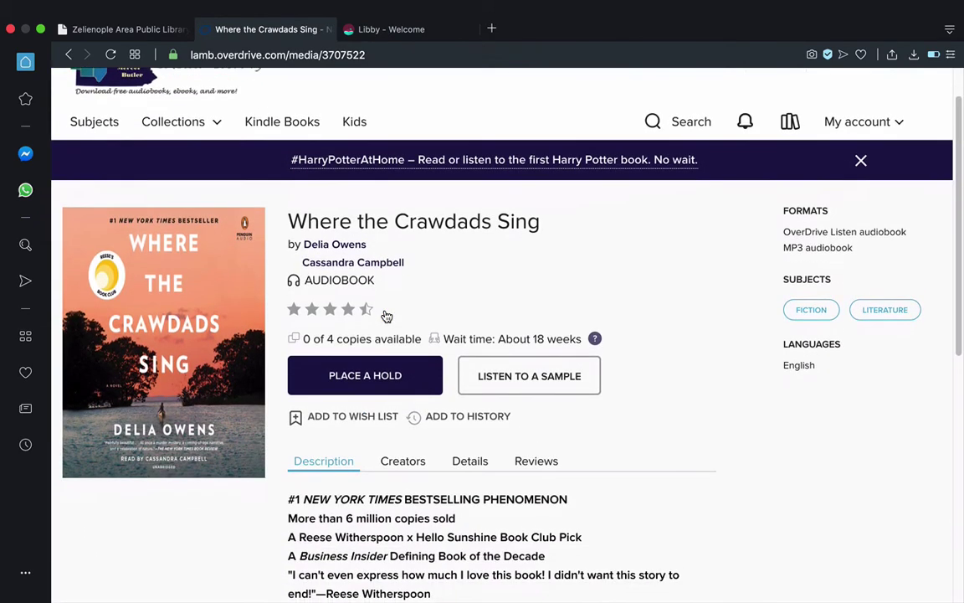
left_click(390, 378)
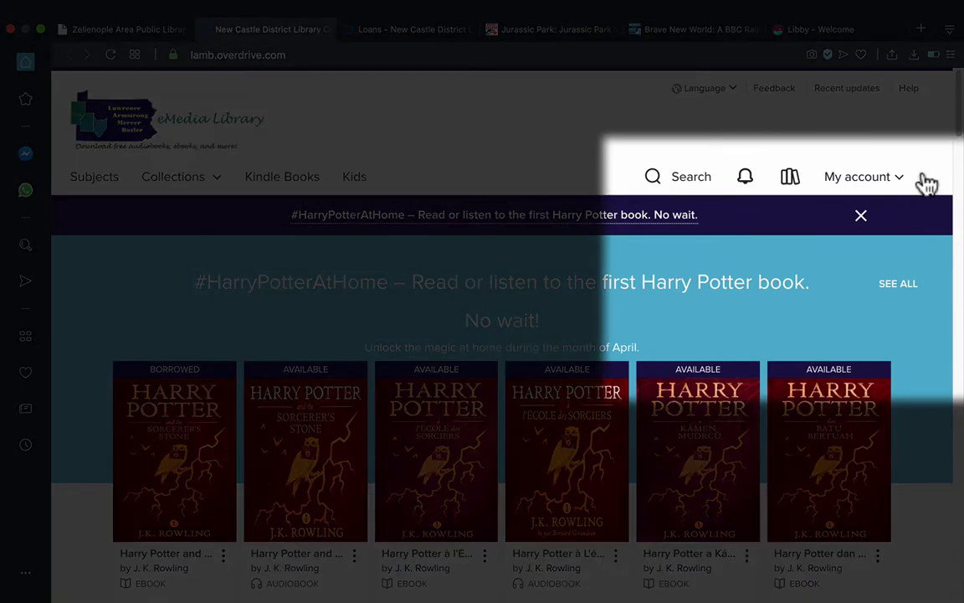
Step: Go to the Loans page and scroll through the borrowed Brave New World and Jurassic Park titles
left_click(897, 189)
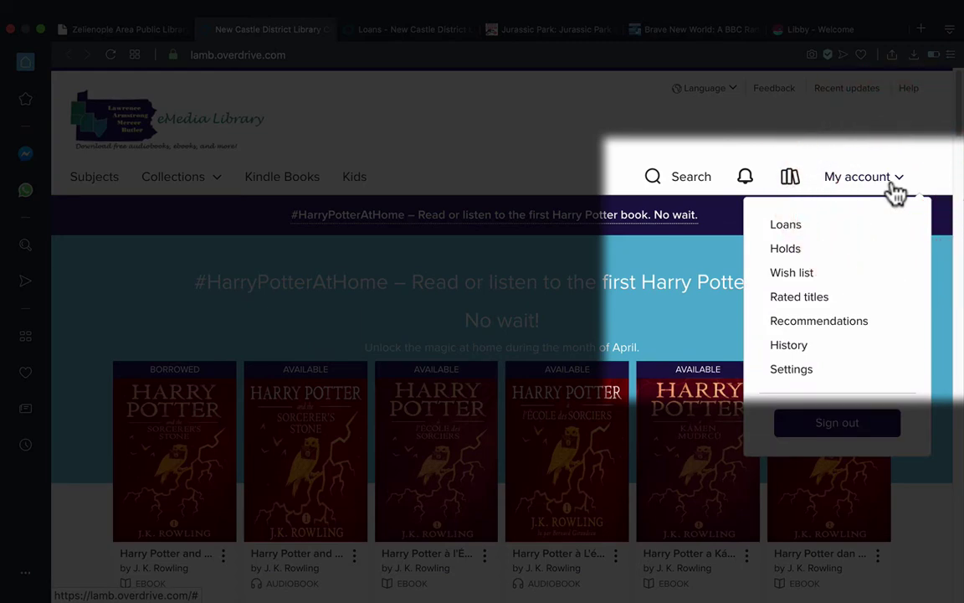
left_click(896, 188)
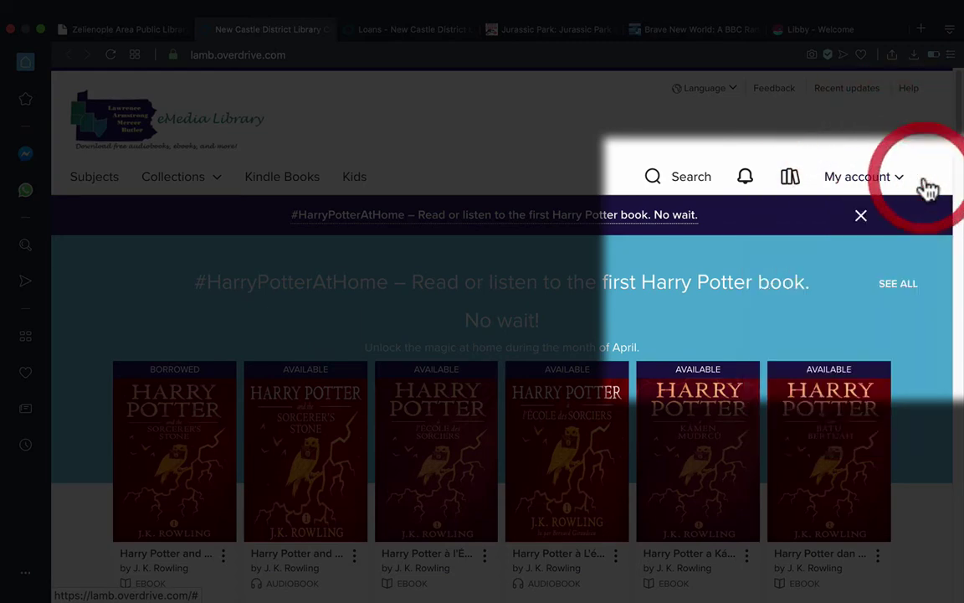
left_click(794, 182)
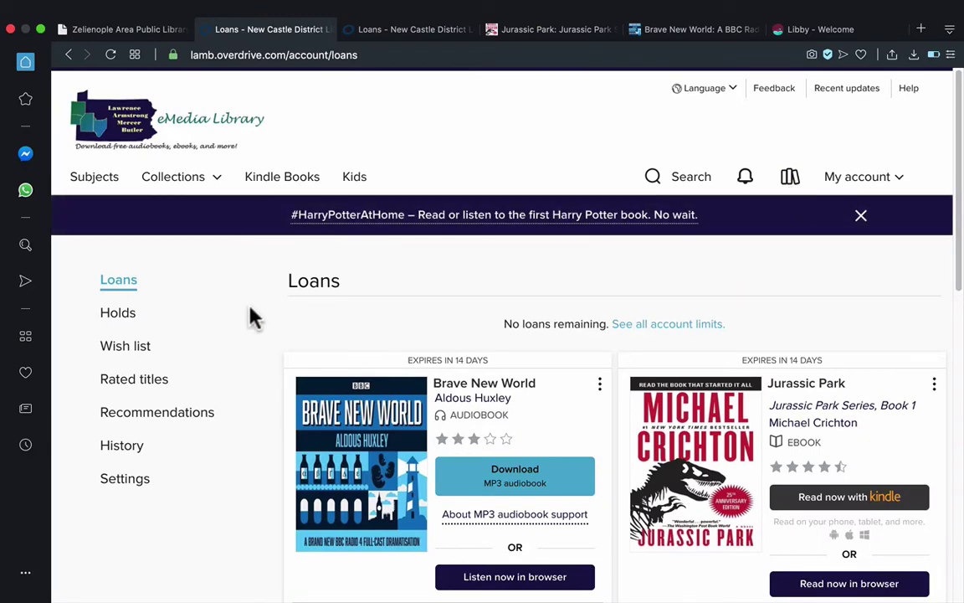
scroll(249, 316, "down", 2)
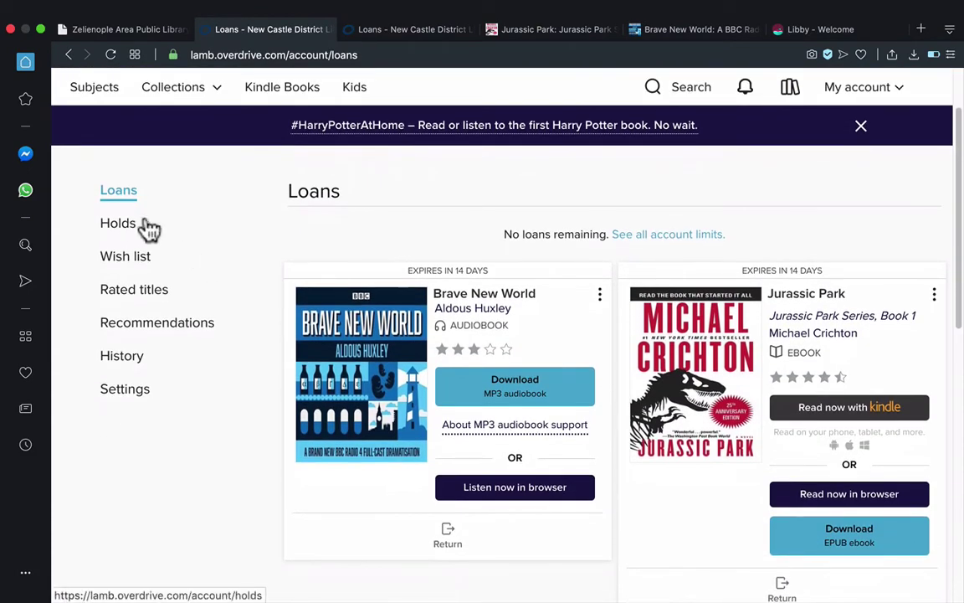
scroll(249, 323, "down", 4)
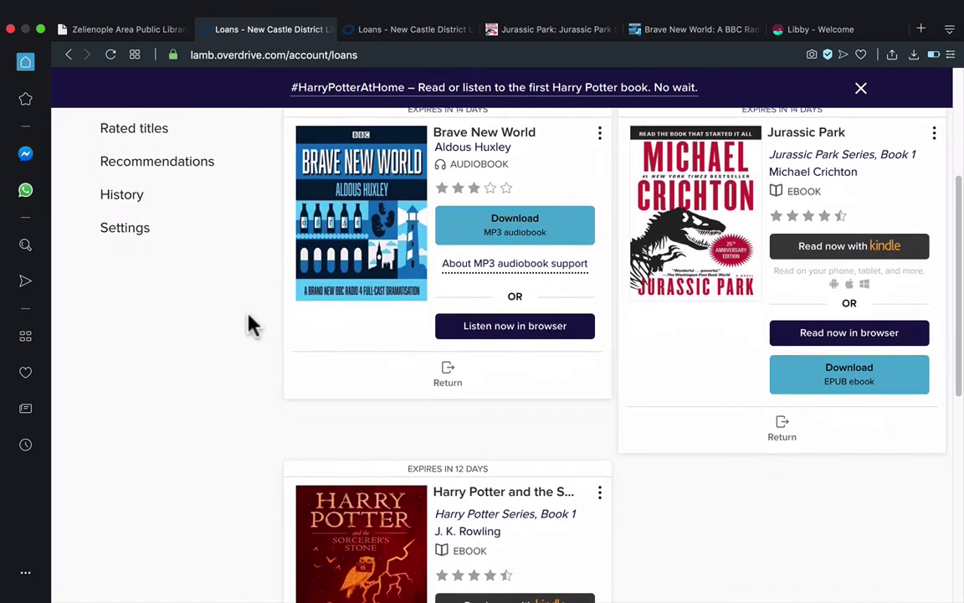
scroll(249, 316, "up", 4)
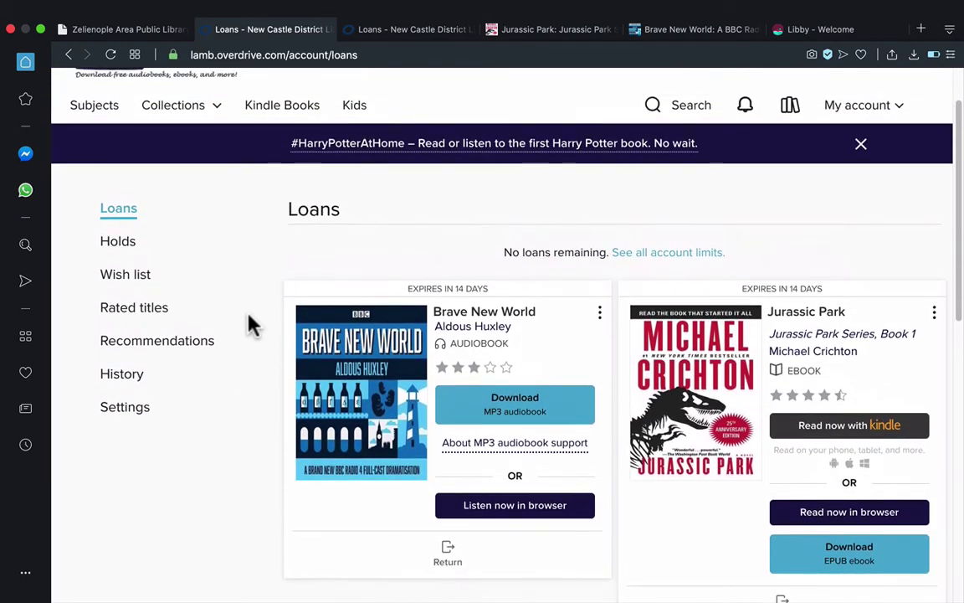
left_click(120, 243)
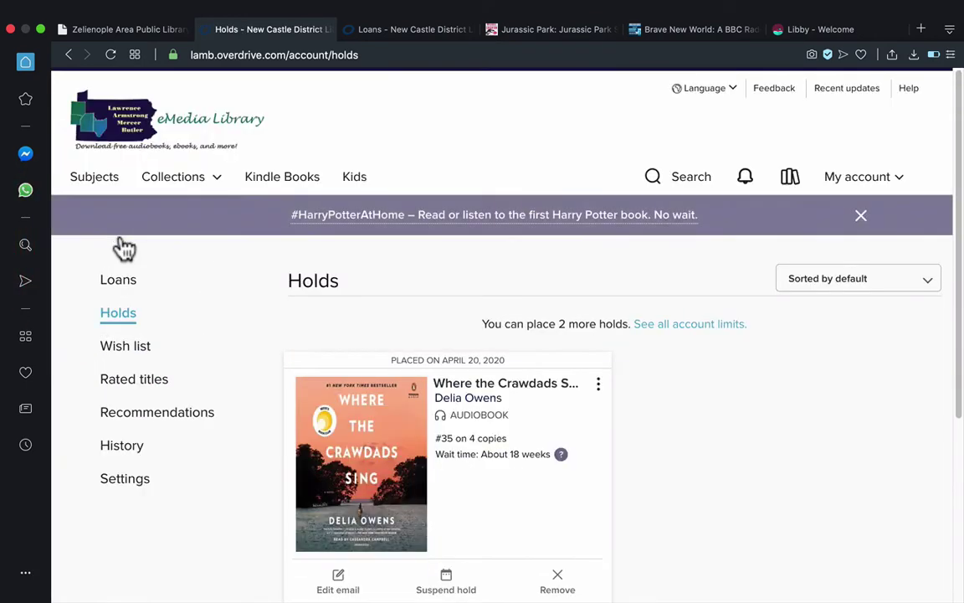
scroll(237, 308, "down", 1)
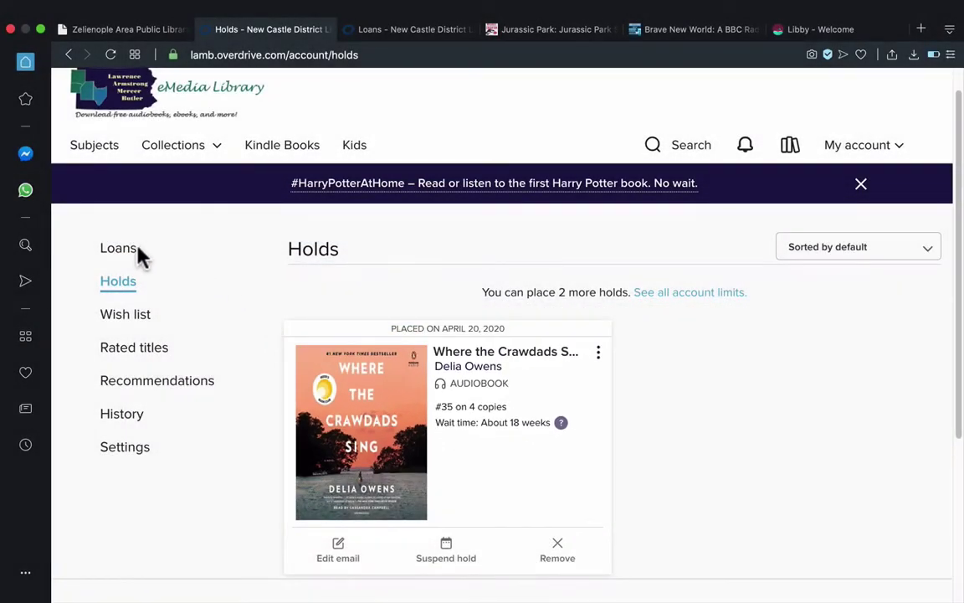
left_click(132, 251)
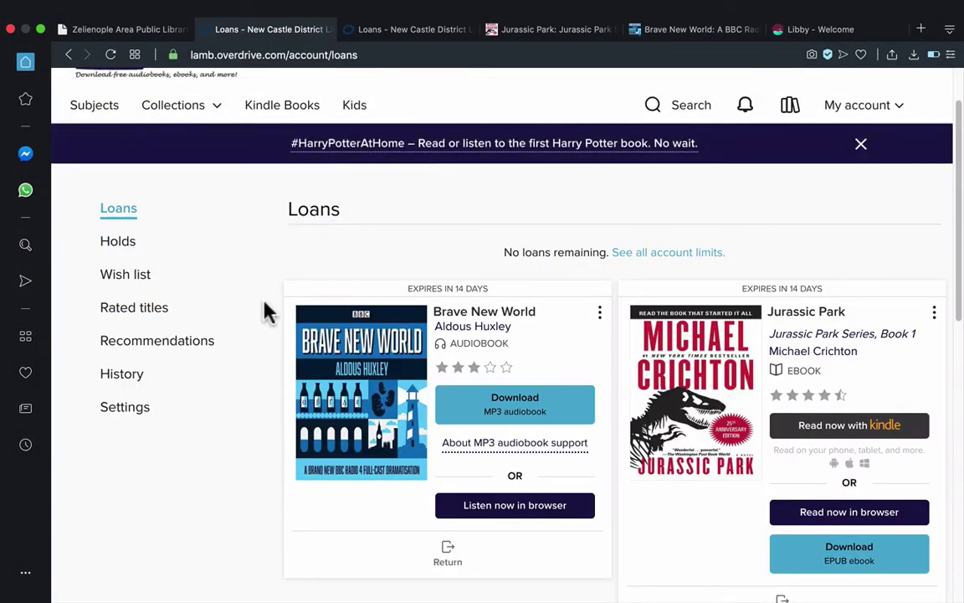
scroll(265, 312, "down", 1)
scroll(264, 312, "down", 1)
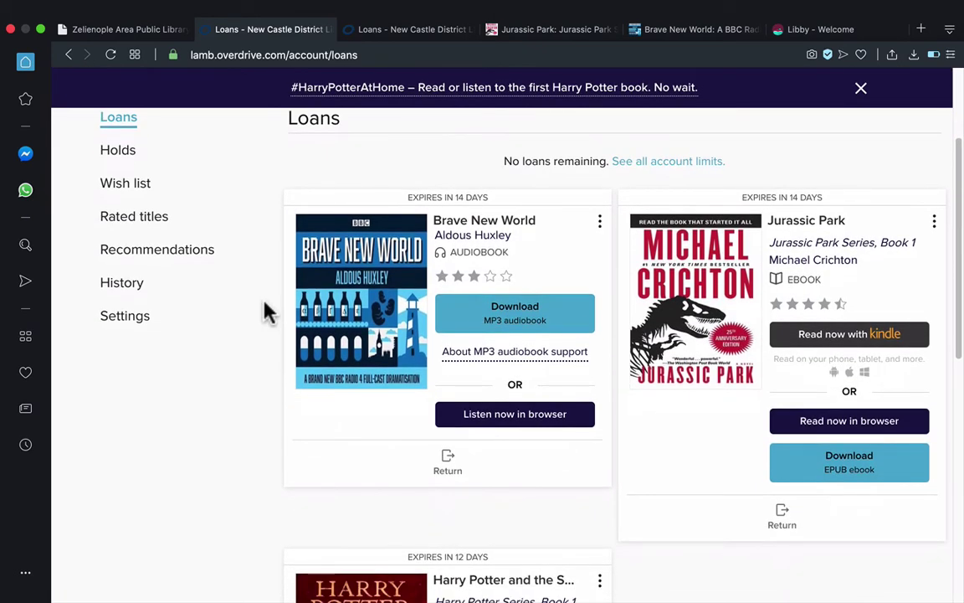
scroll(264, 313, "down", 1)
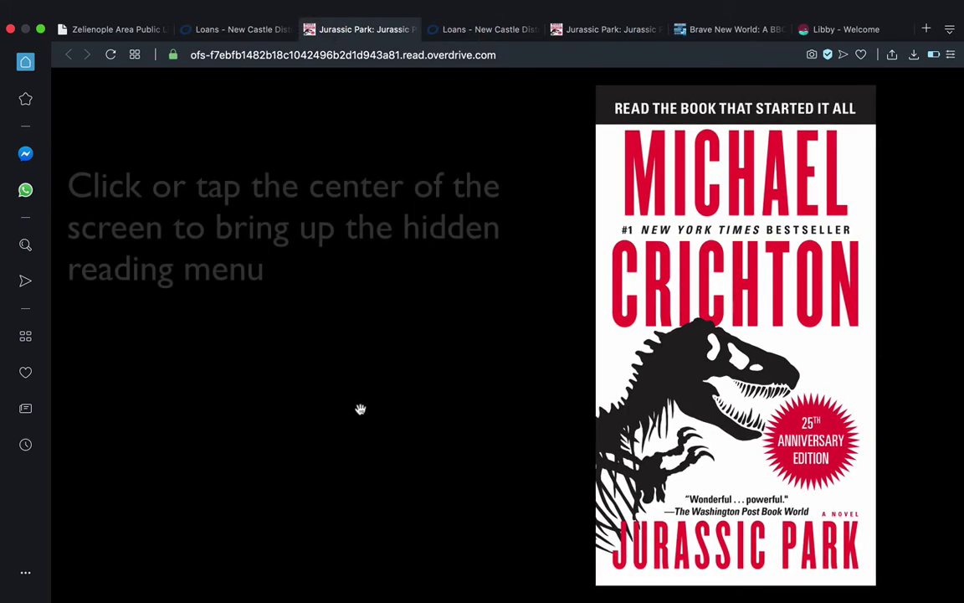
Step: Jump to the New York chapter of Jurassic Park
left_click(356, 363)
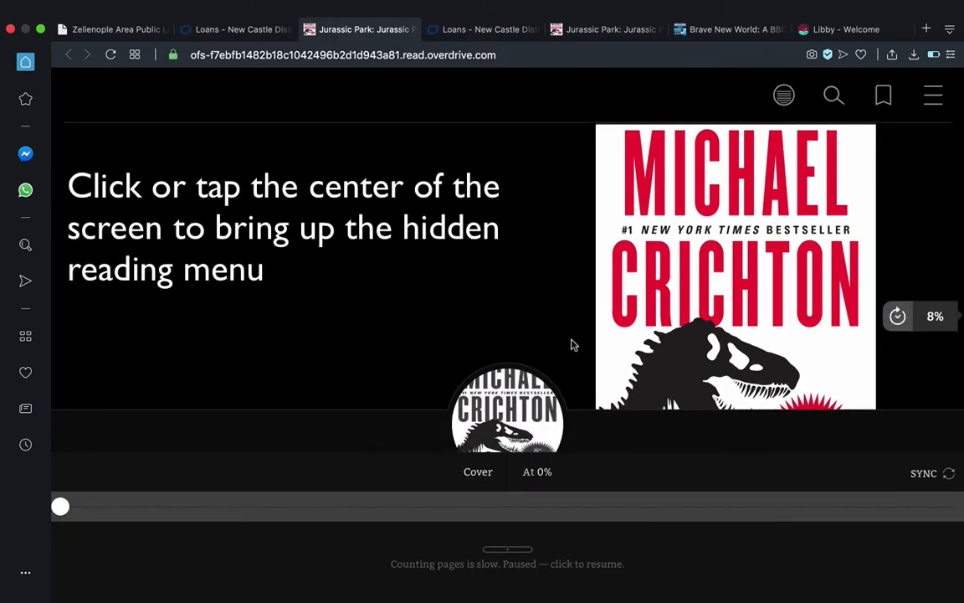
left_click(938, 107)
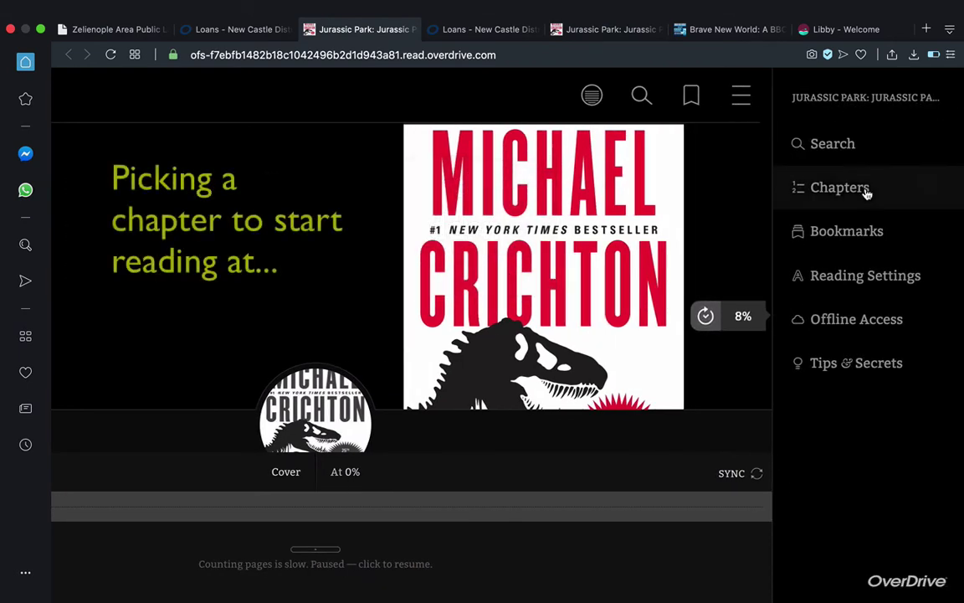
left_click(867, 192)
left_click(740, 567)
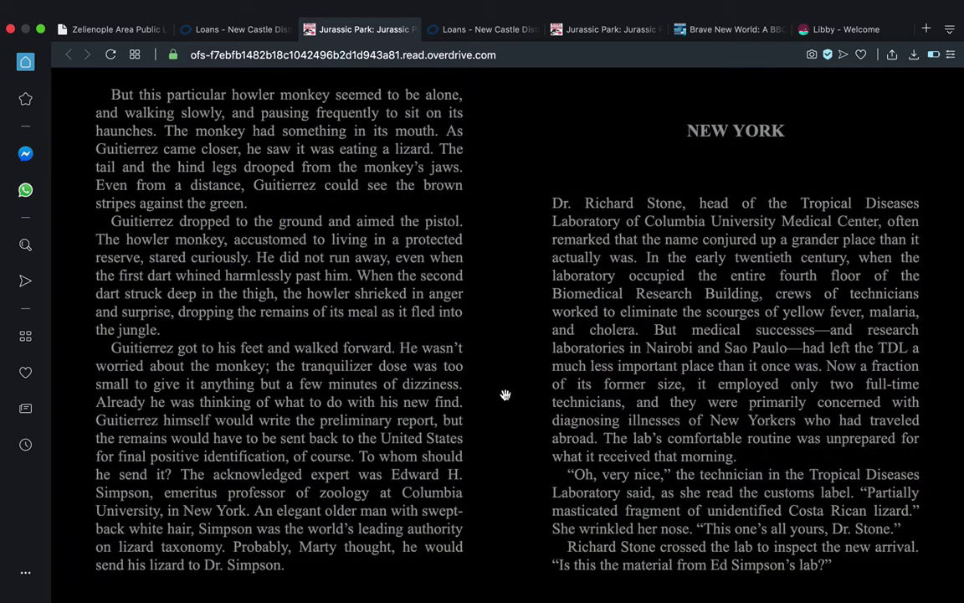
Step: Set the text scale to maximum with sepia lighting, then bookmark the current page
left_click(505, 394)
left_click(927, 109)
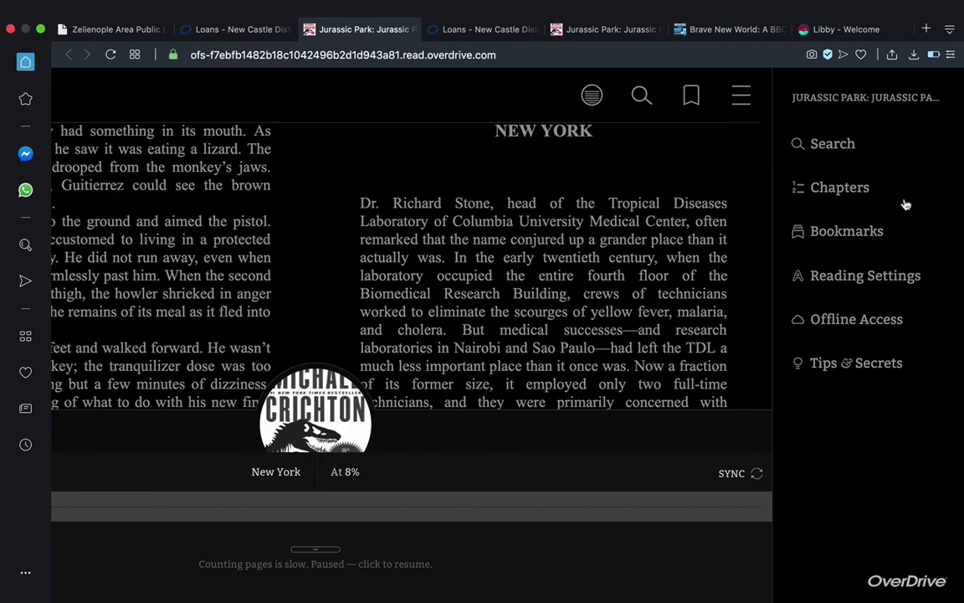
left_click(883, 275)
left_click(933, 284)
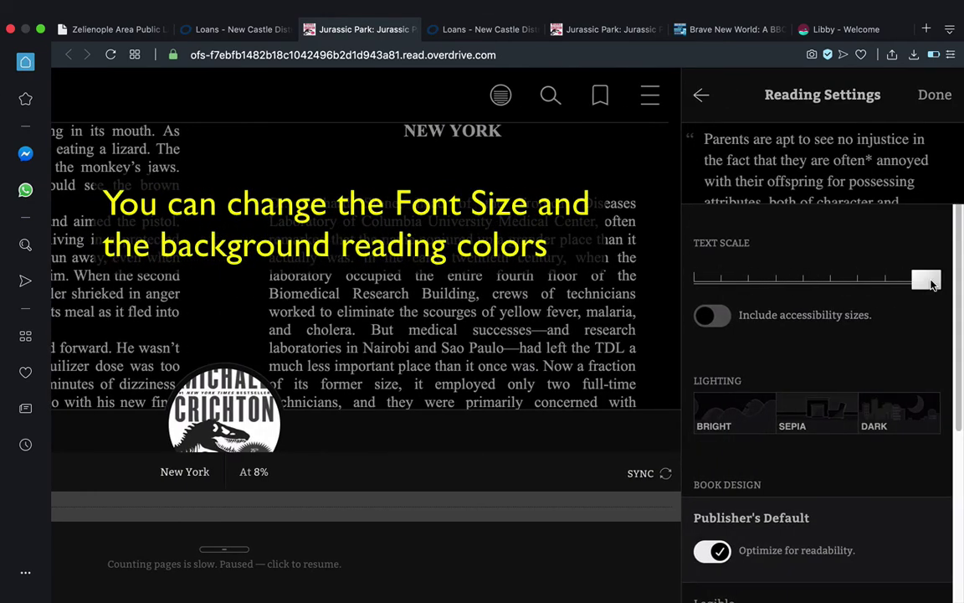
left_click(824, 415)
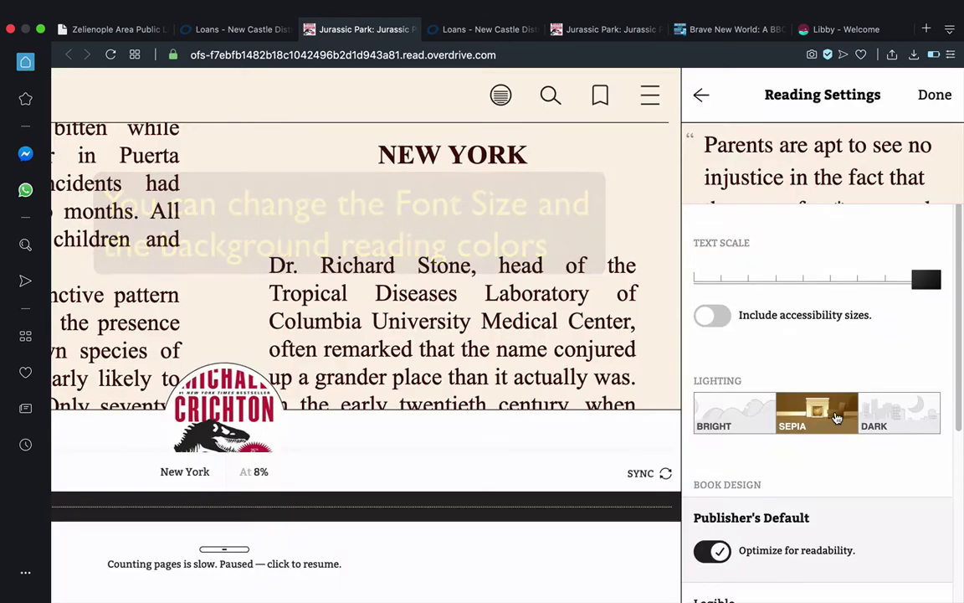
left_click(248, 259)
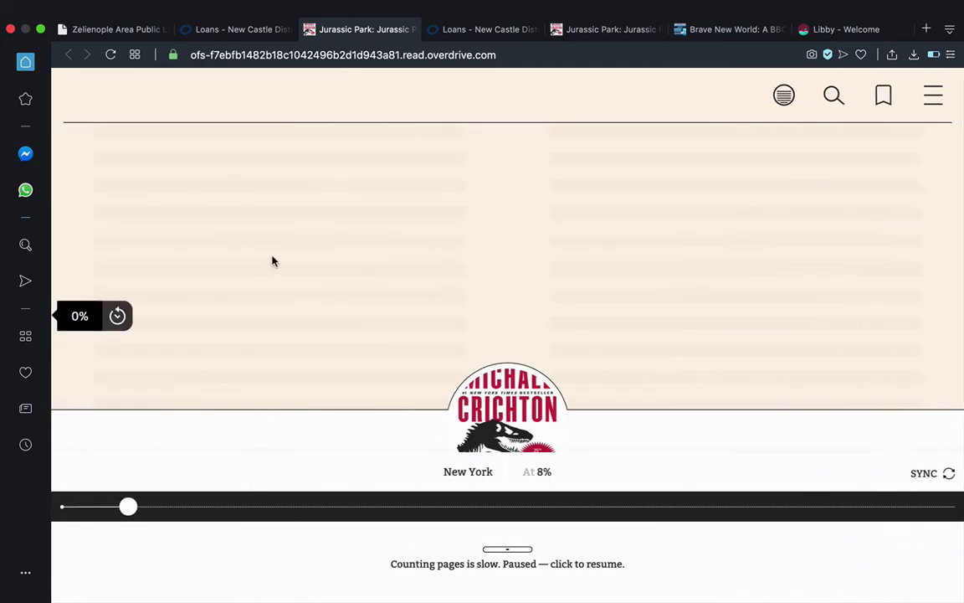
left_click(491, 317)
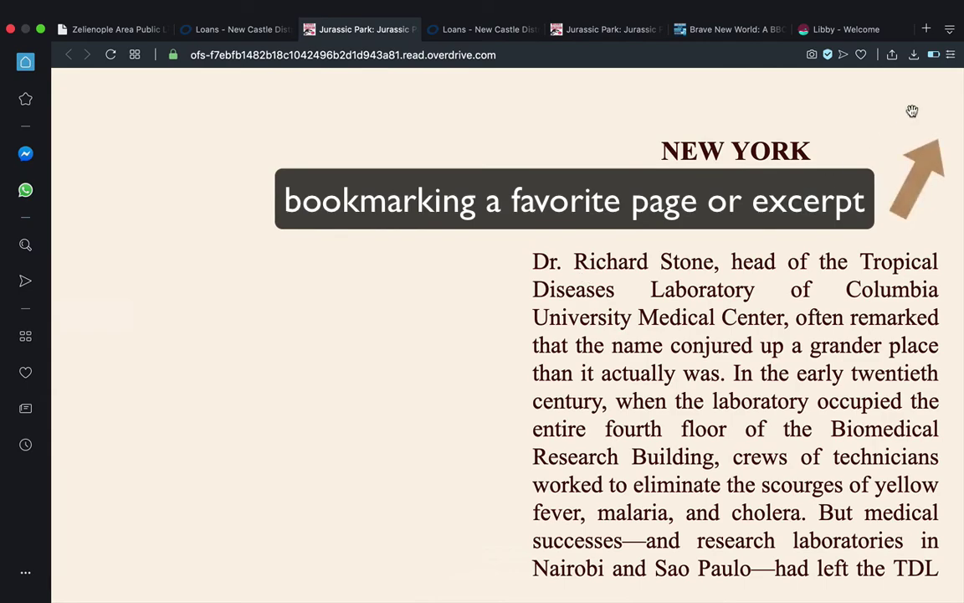
left_click(937, 90)
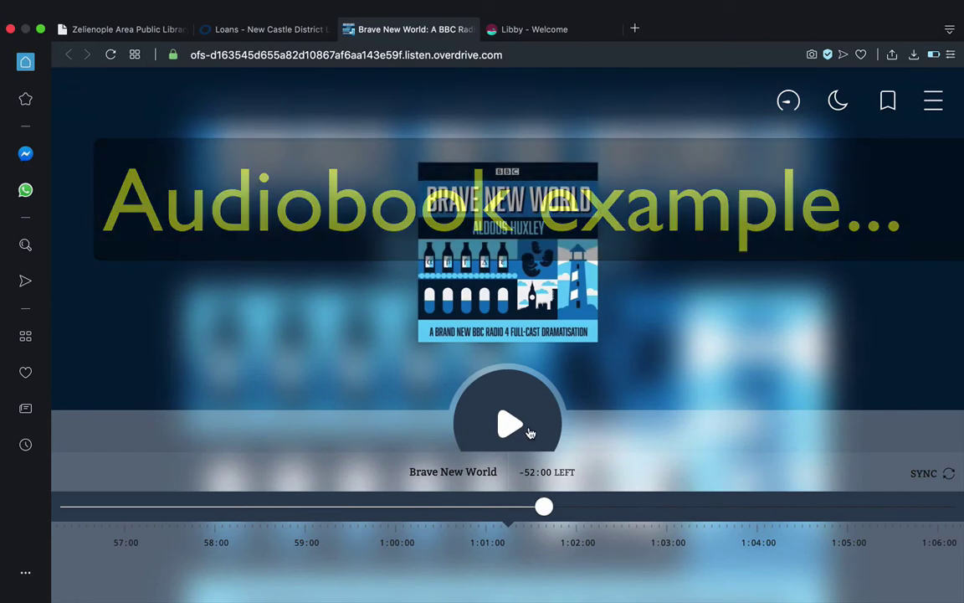
Step: Start playing the Brave New World audiobook
left_click(530, 432)
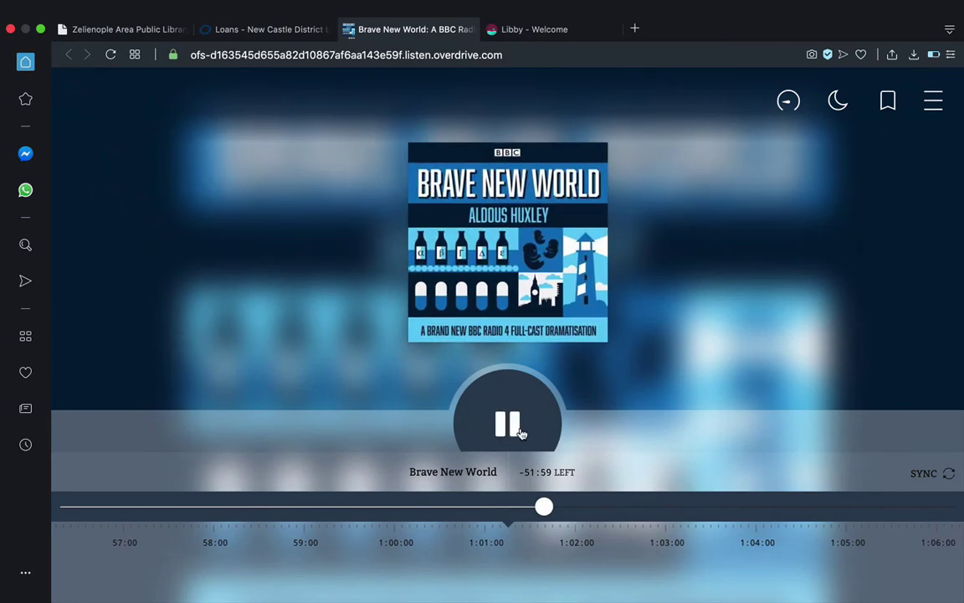